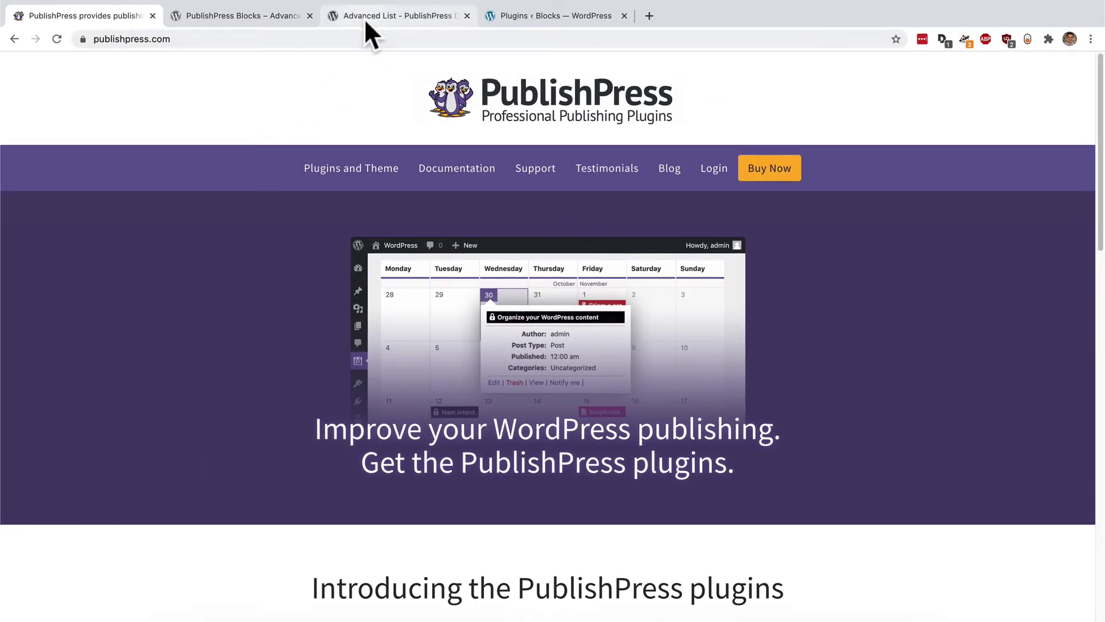
Step: Open the Advanced List demo page and browse its pin, star, info and arrow example lists
click(364, 18)
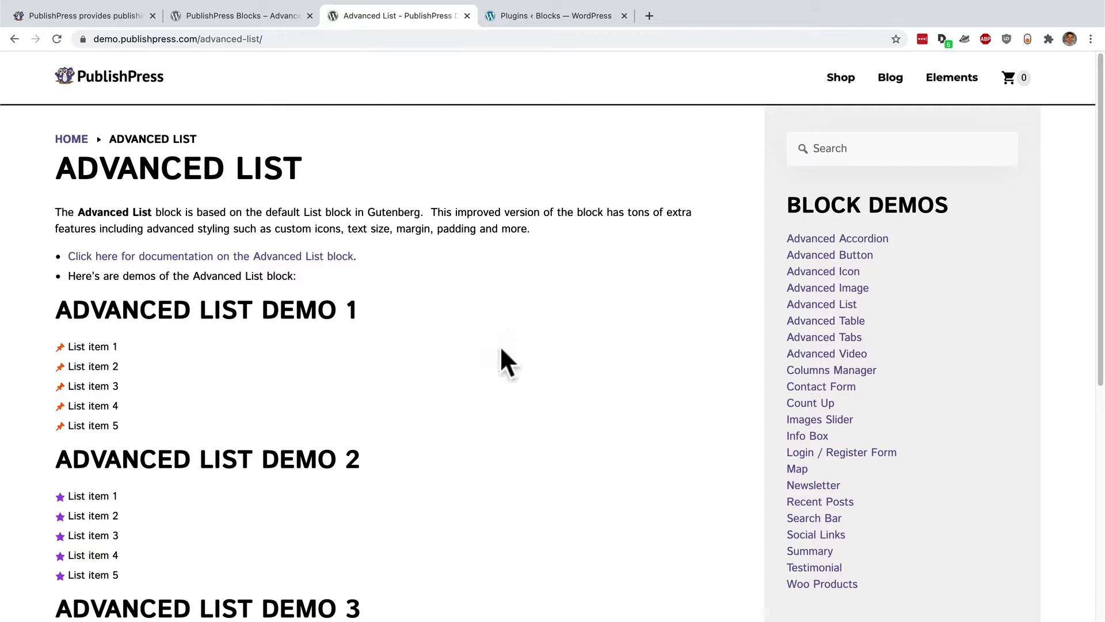
scroll(500, 369, down, 1)
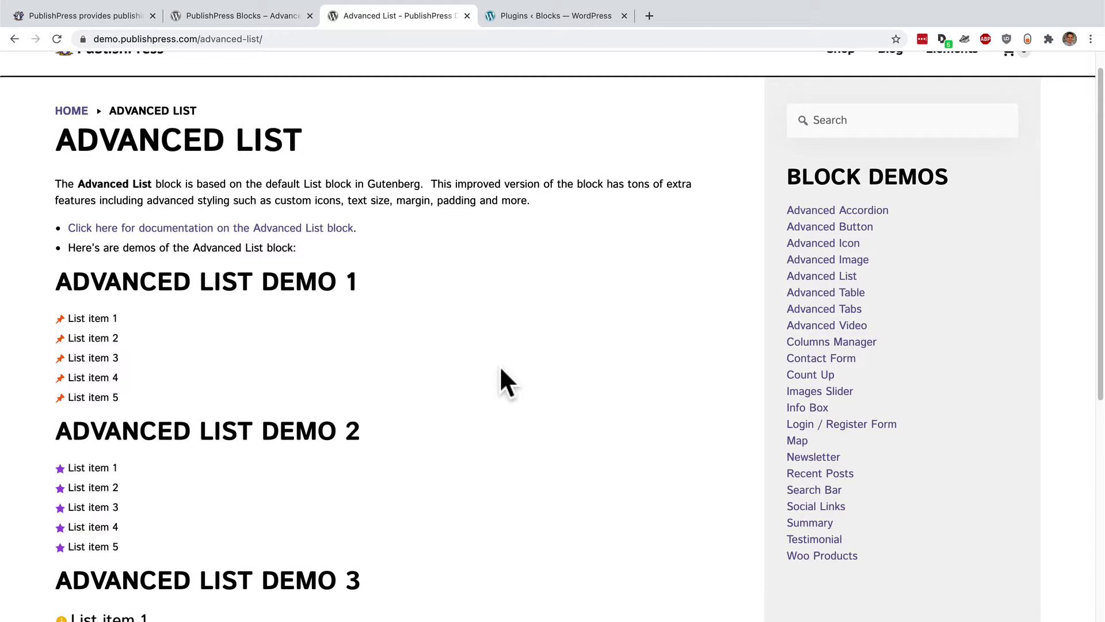
scroll(501, 369, down, 2)
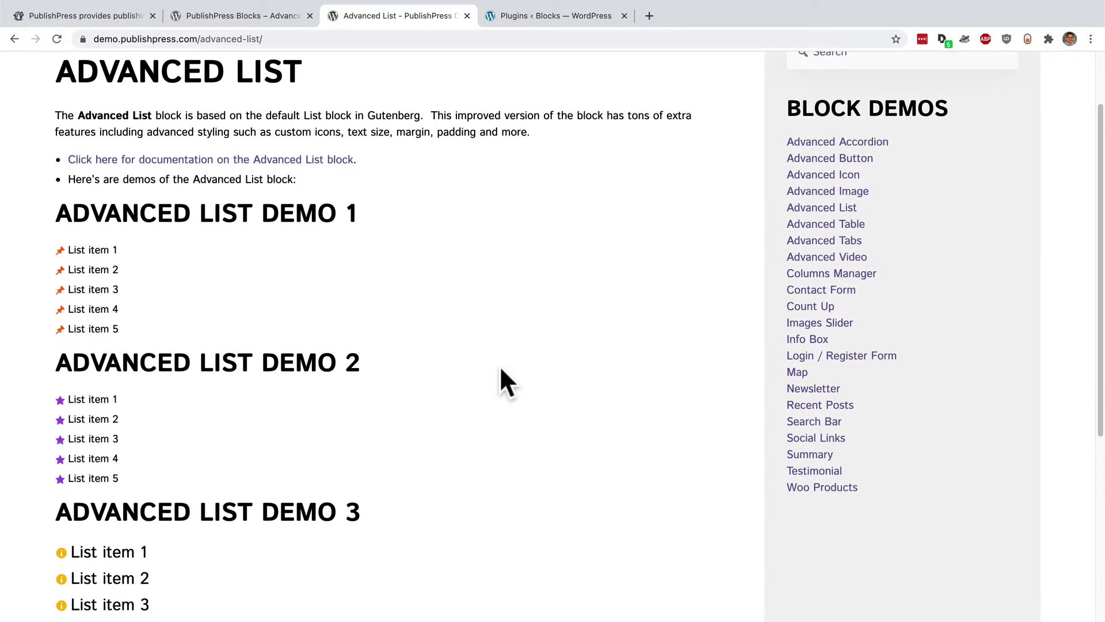
scroll(501, 369, down, 8)
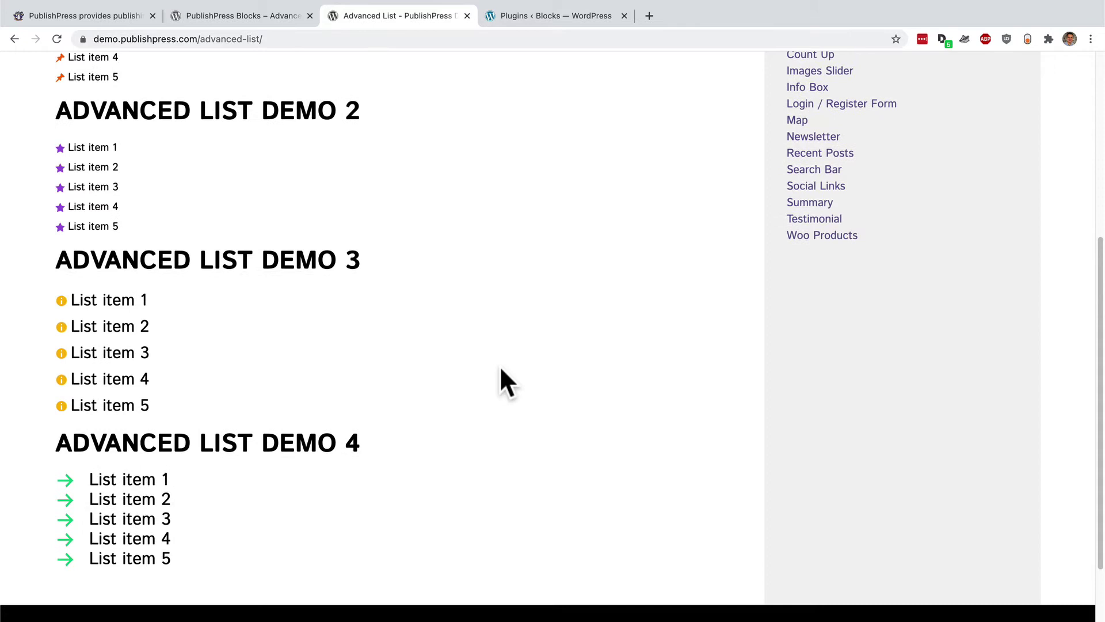
scroll(500, 365, down, 2)
scroll(500, 365, up, 2)
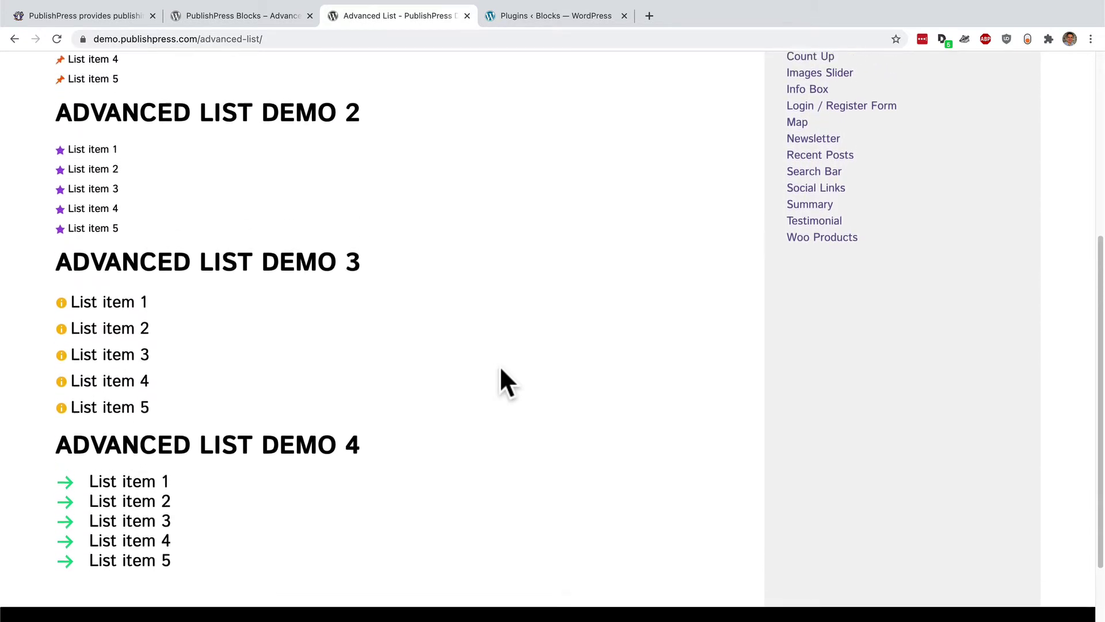
scroll(500, 365, up, 7)
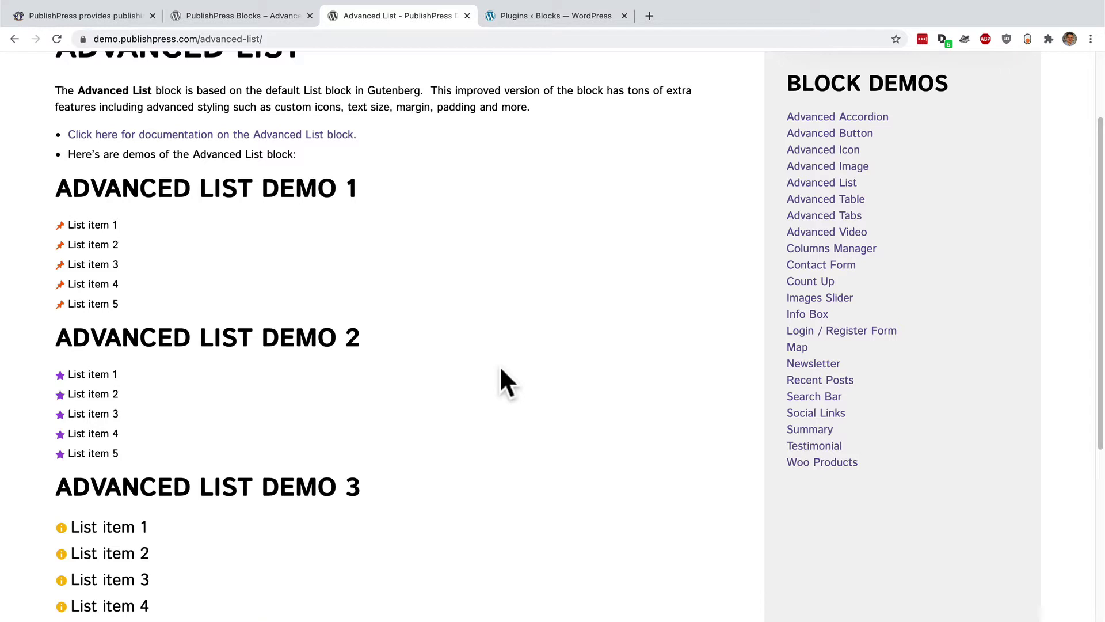
scroll(499, 365, down, 6)
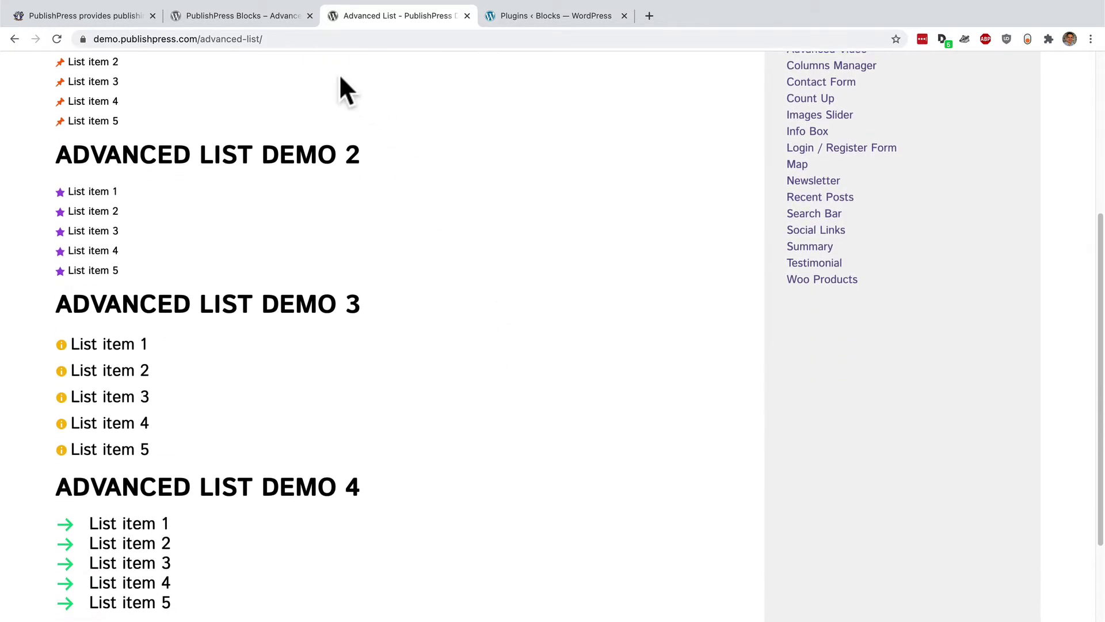
Step: Review the PublishPress Blocks wordpress.org listing, then the Installed Plugins page showing version 2.5.1 active
click(264, 19)
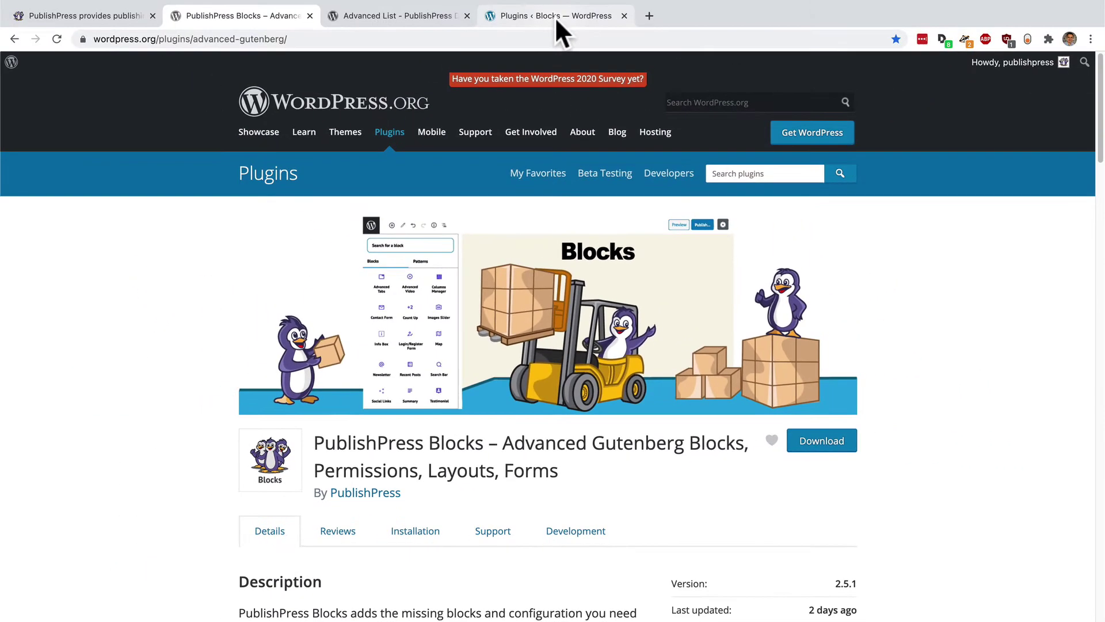
click(555, 16)
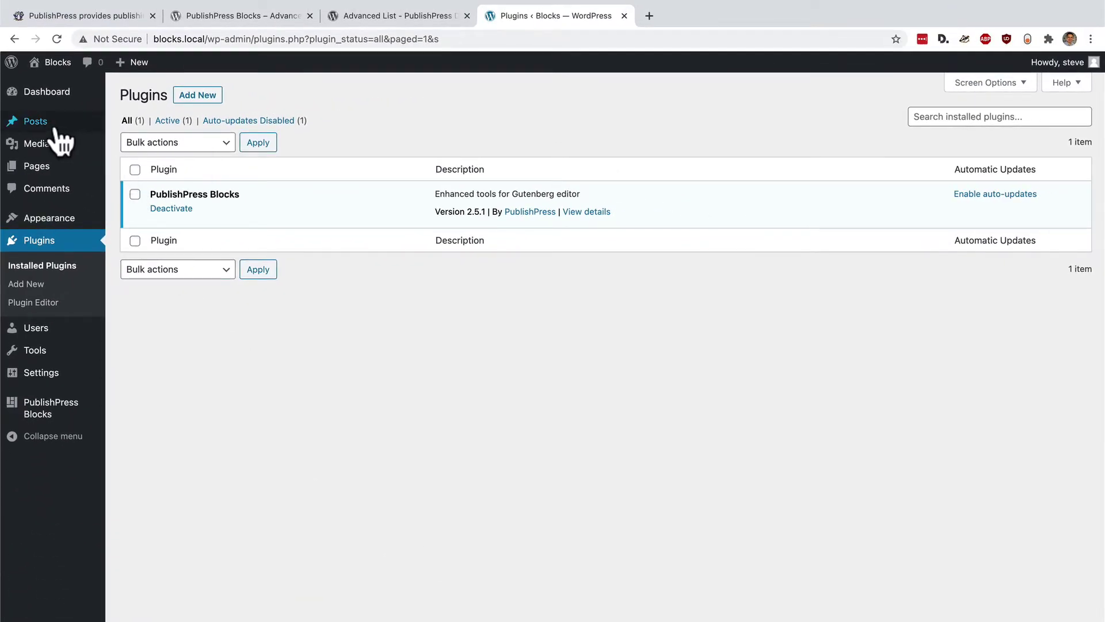
Step: Add a new post from Posts and title it 'My Post With List'
click(56, 129)
click(187, 95)
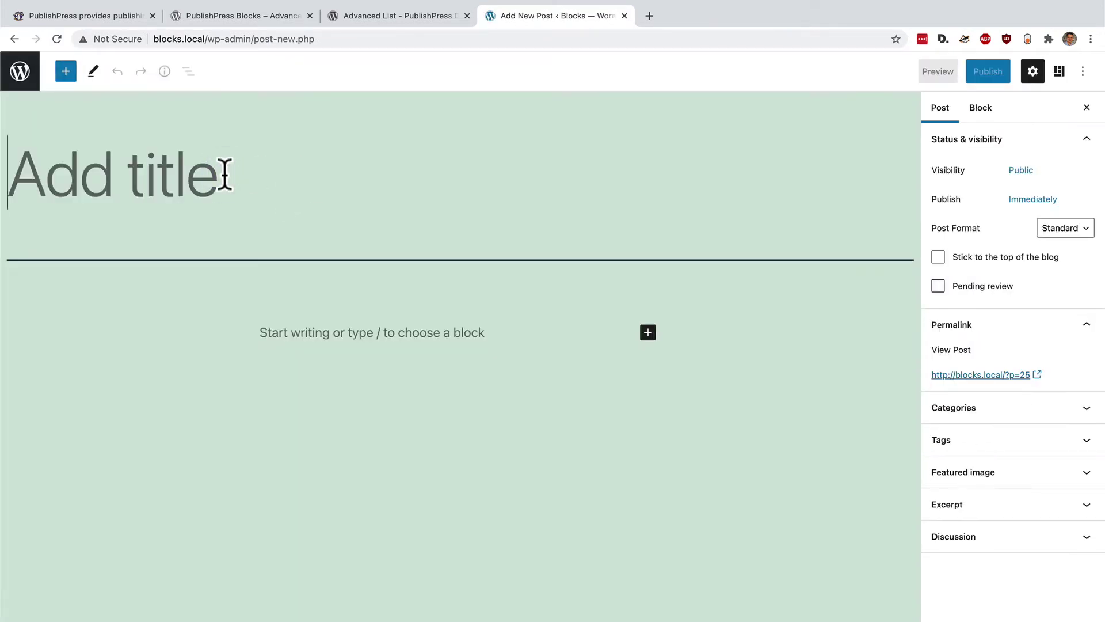
text(My Post )
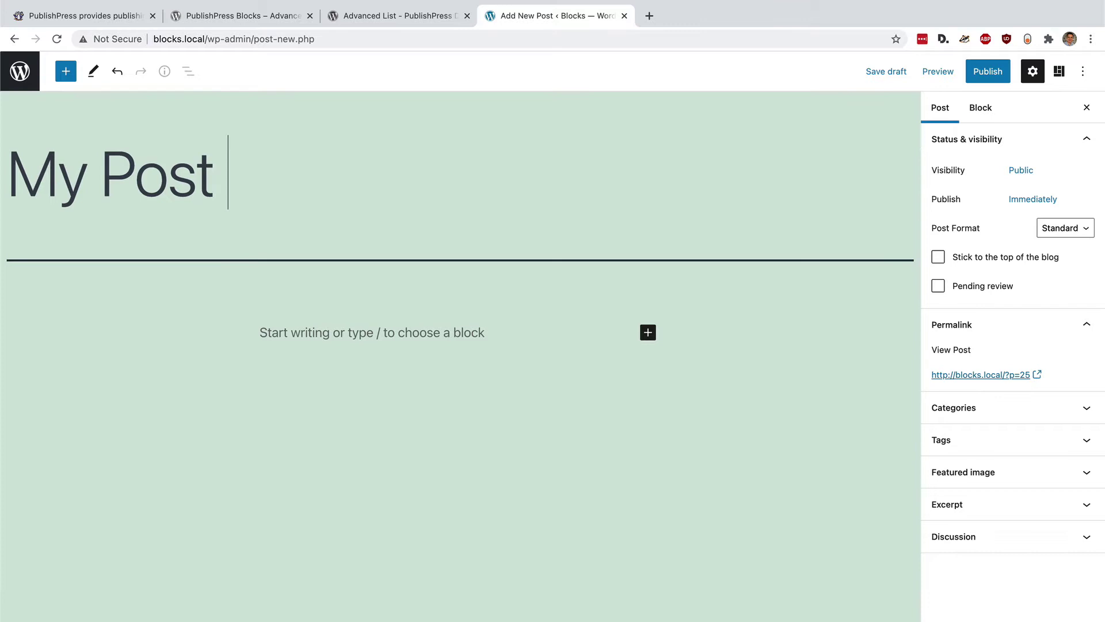
text(With Lit)
key(BackSpace)
text(h Lit)
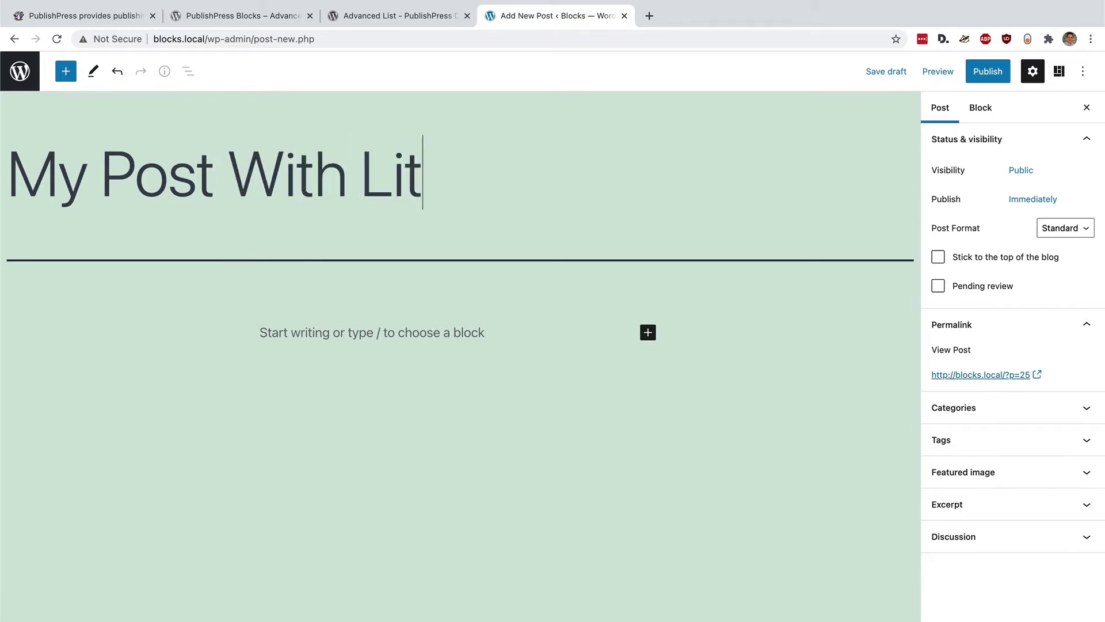
key(BackSpace)
text(st)
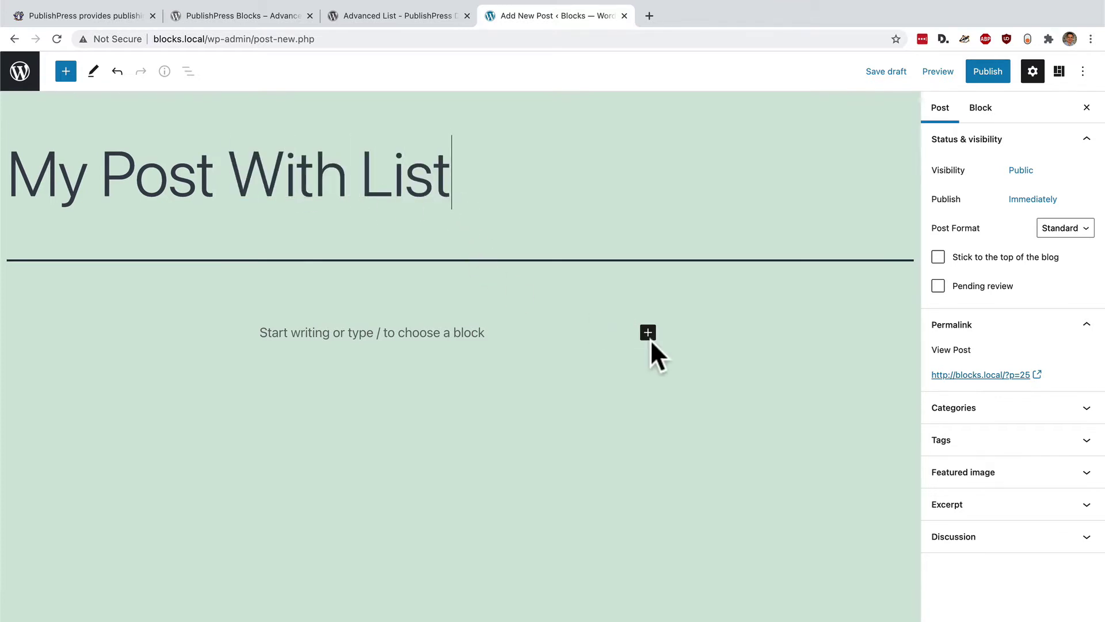
Step: Search the block inserter for 'list' and insert an Advanced List block
click(649, 336)
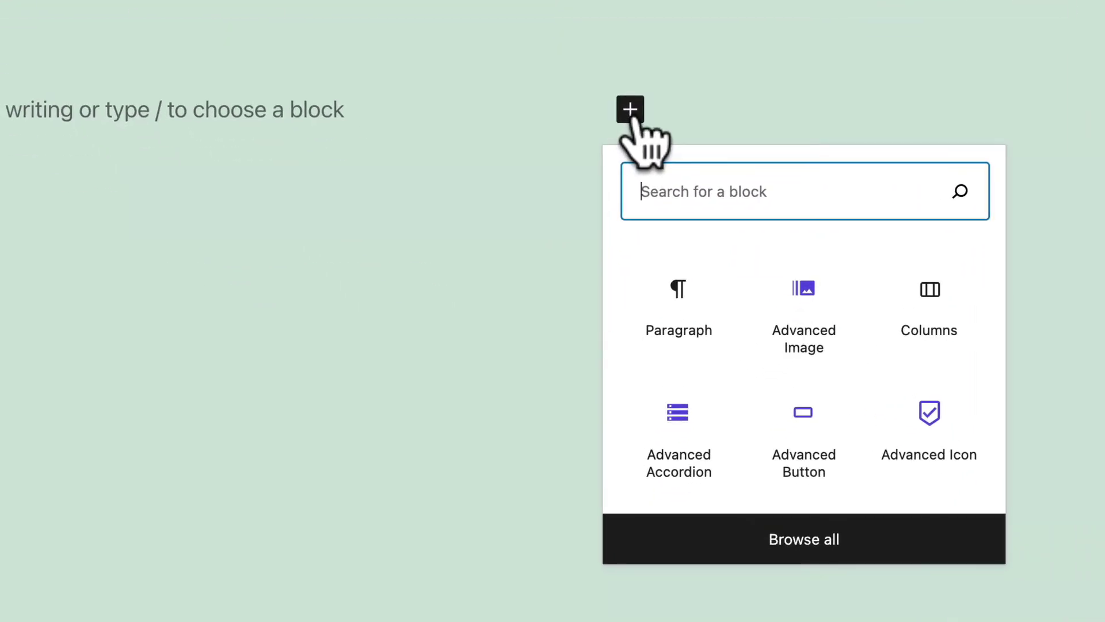
text(lisst)
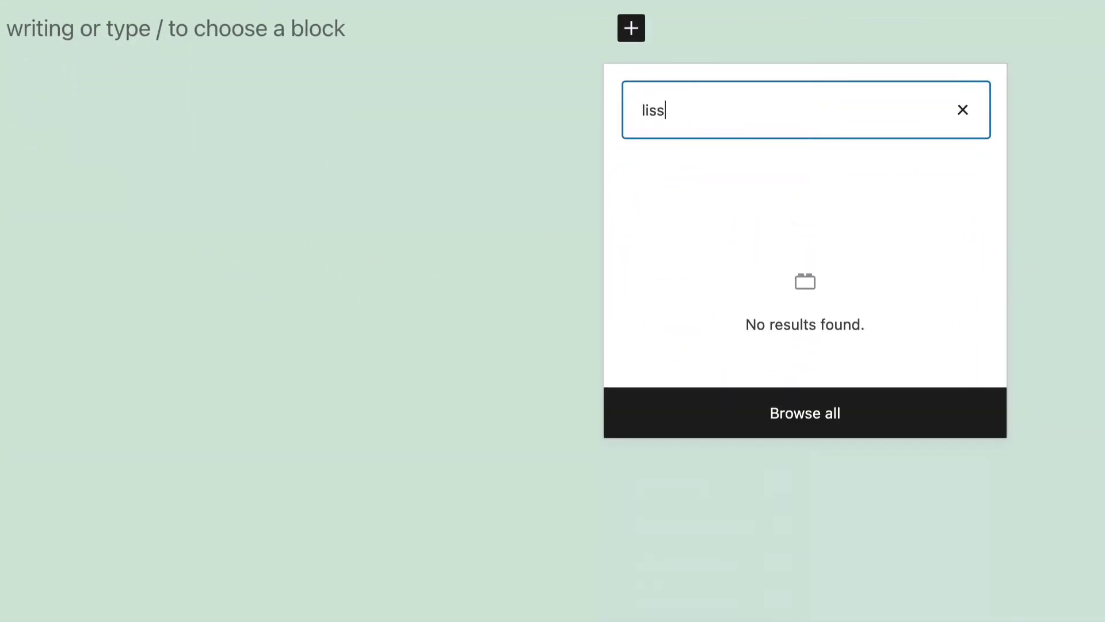
key(BackSpace)
text(t)
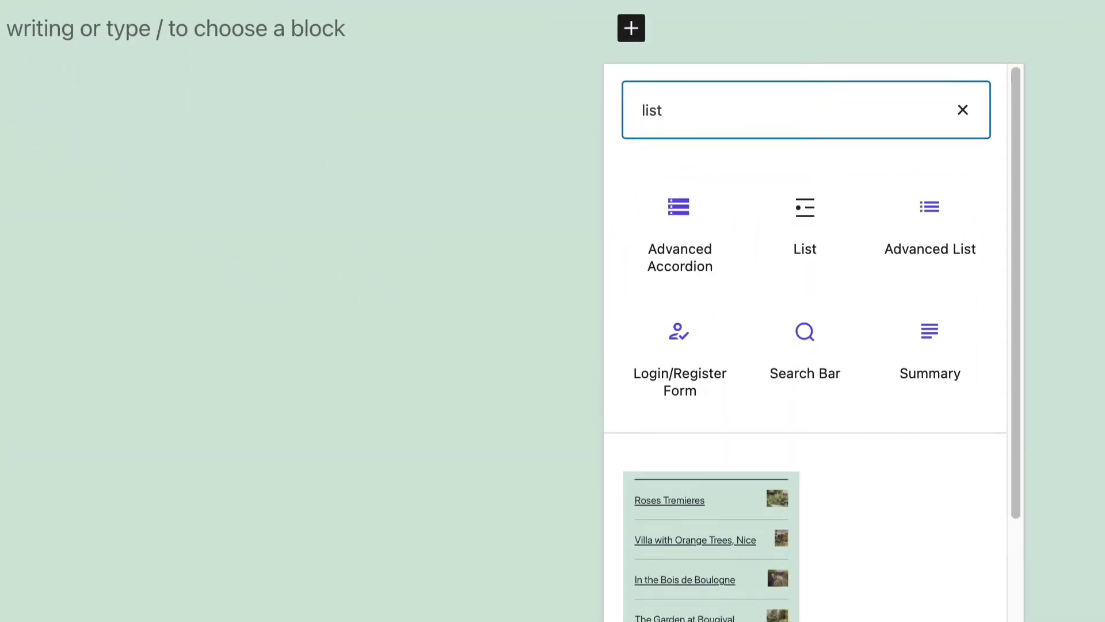
click(917, 220)
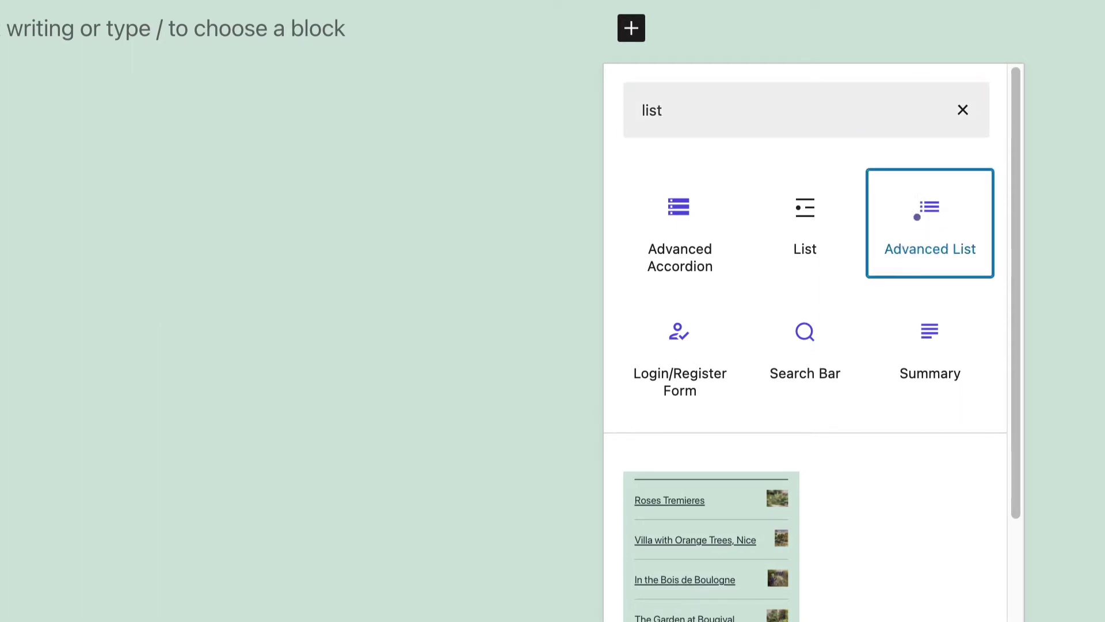
Step: Enter list items A, B and C, starting a fourth item
text(A)
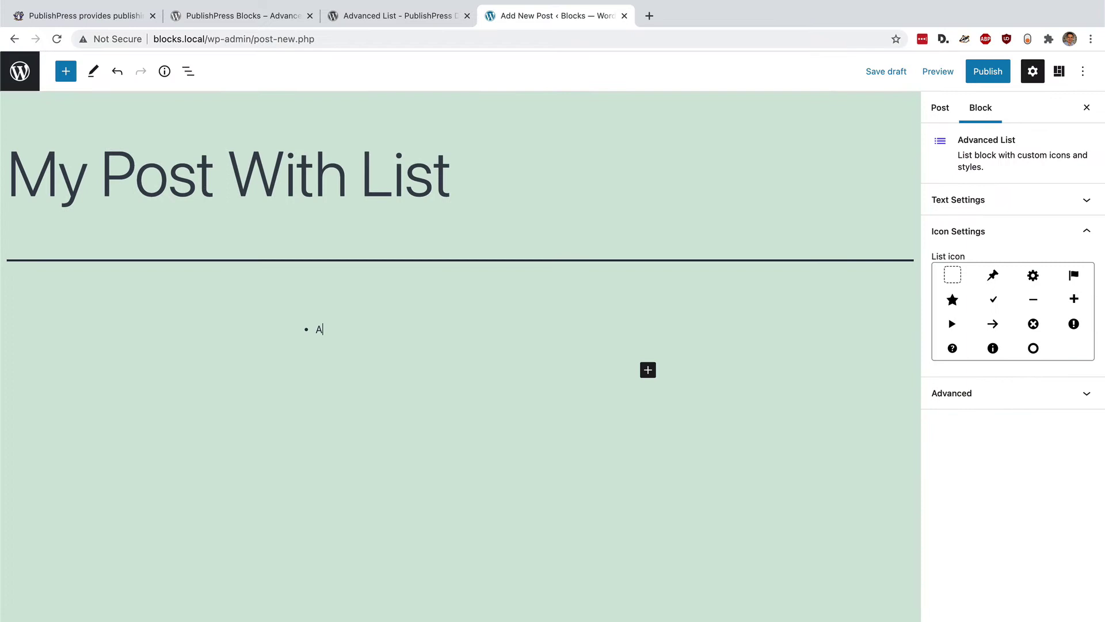
key(Return)
text(B)
key(Return)
text(C)
key(Return)
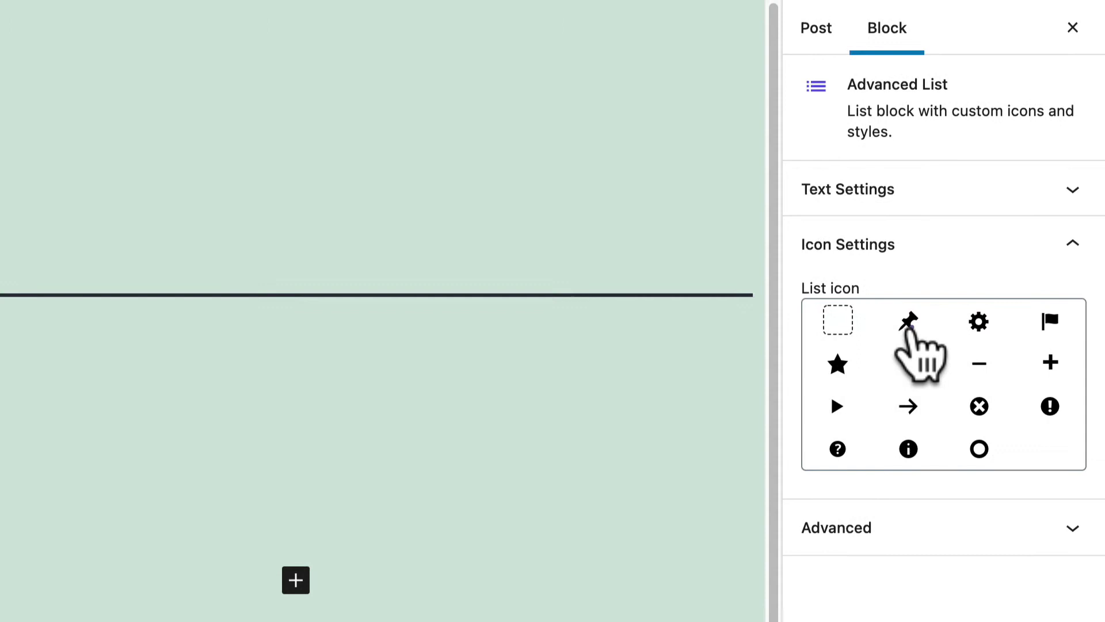
Step: Set the Advanced List's list icon to the star after trying pushpin and gear
click(909, 327)
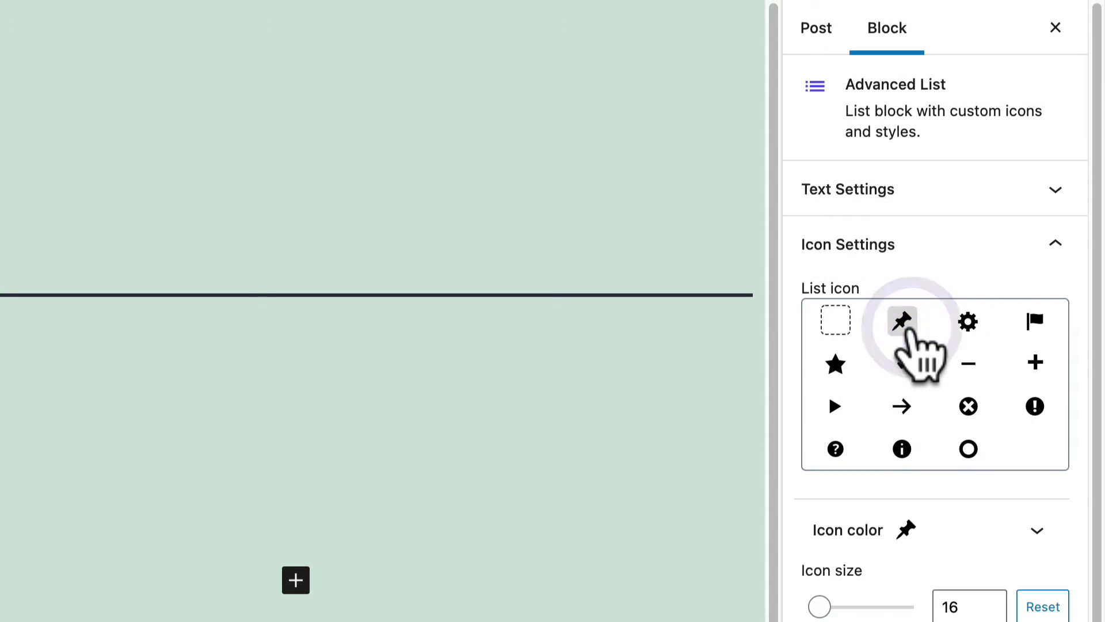
click(961, 326)
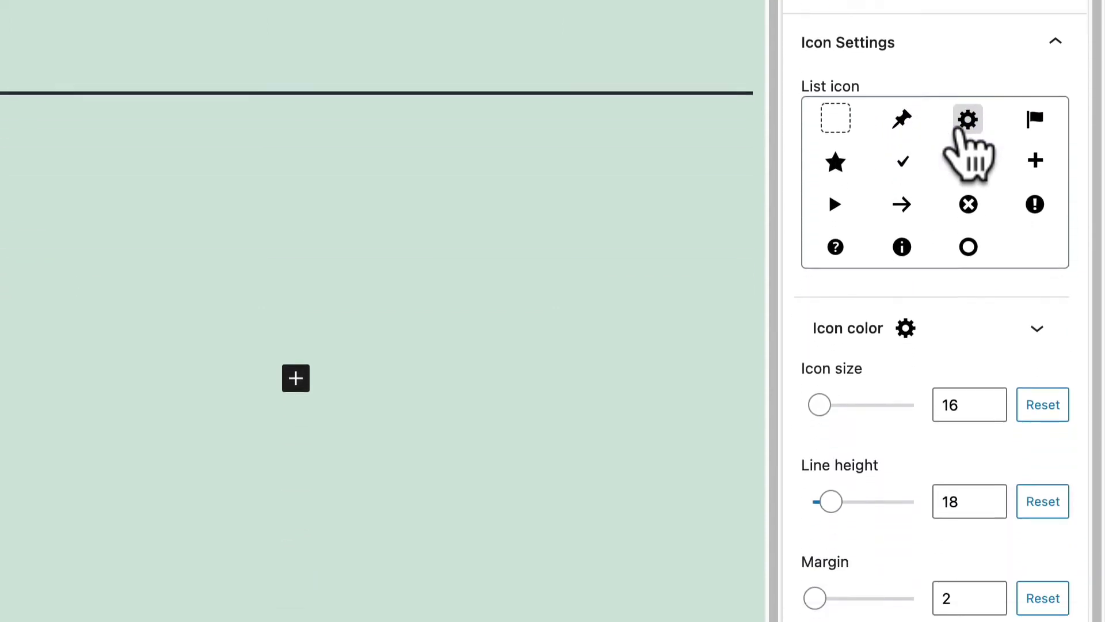
scroll(896, 490, down, 1)
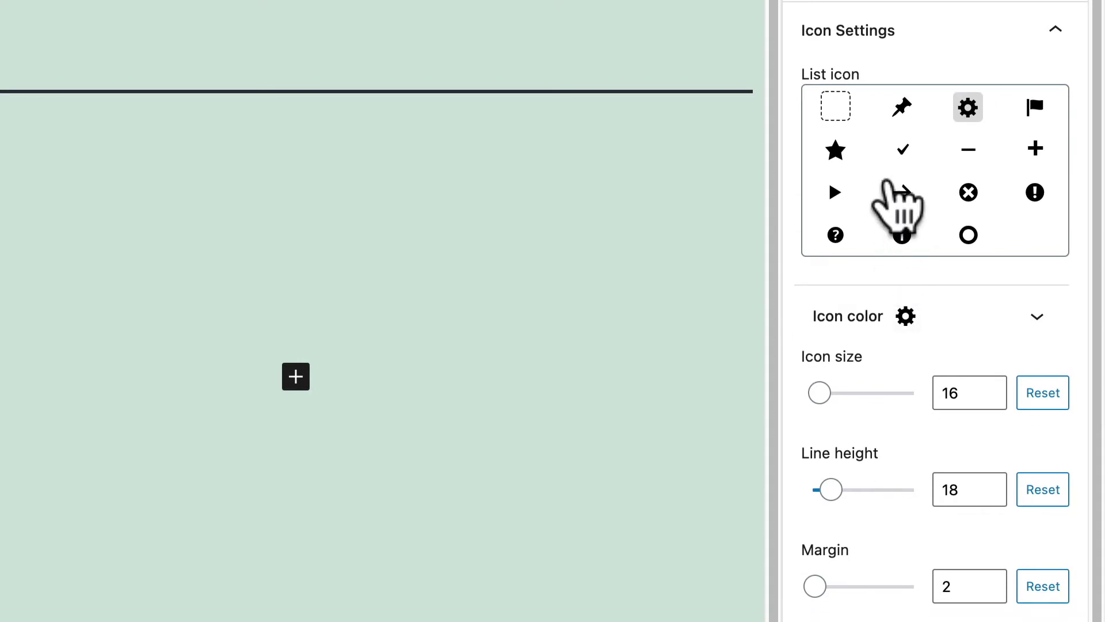
click(836, 151)
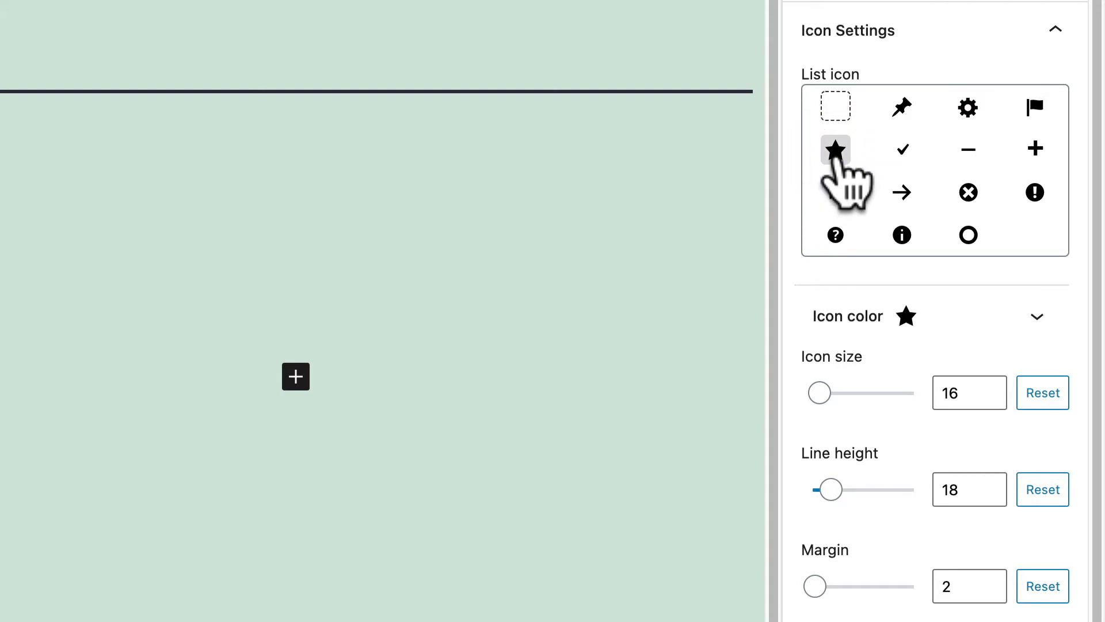
Step: Set the star icons to size 30, line height 39, margin 14 and padding 9
drag(827, 393, 850, 400)
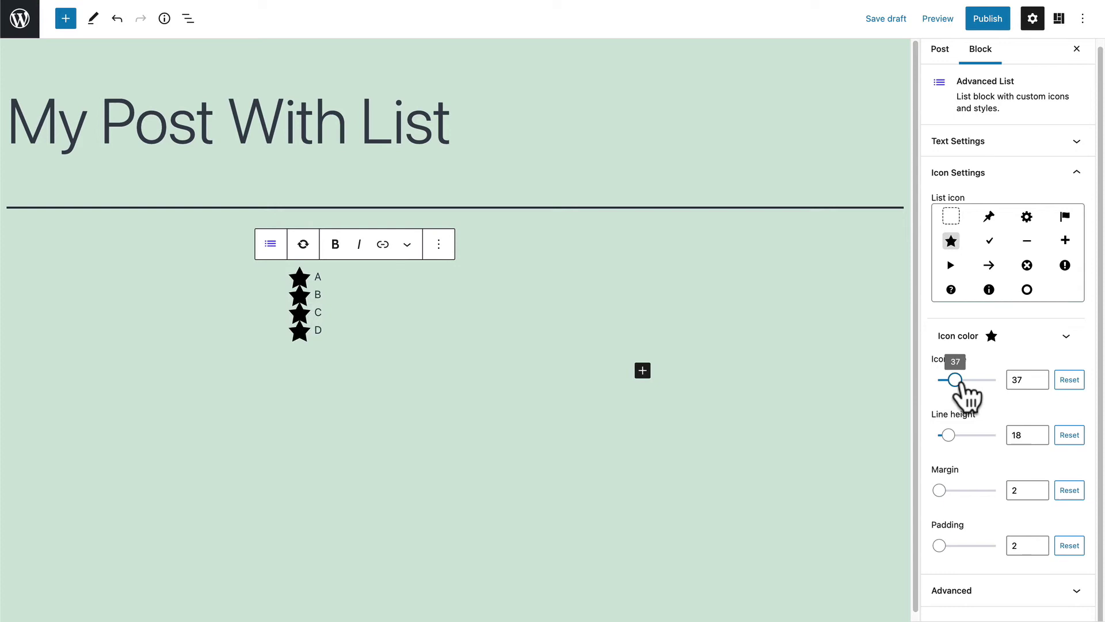
mouse_move(959, 385)
mouse_down()
mouse_move(944, 383)
mouse_move(960, 389)
mouse_up()
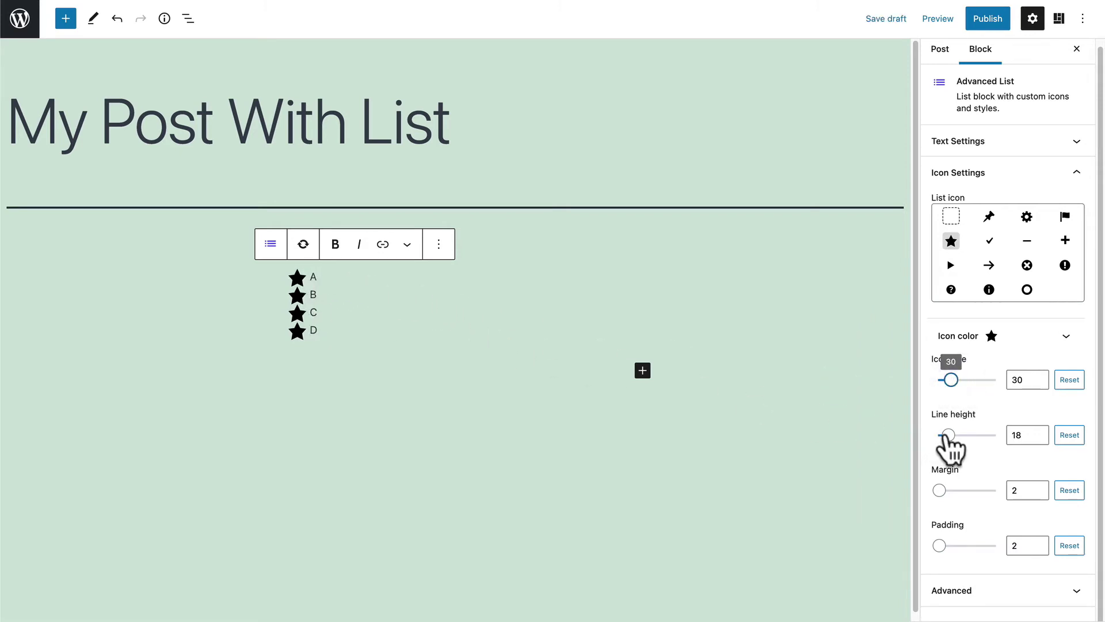
drag(945, 436, 968, 436)
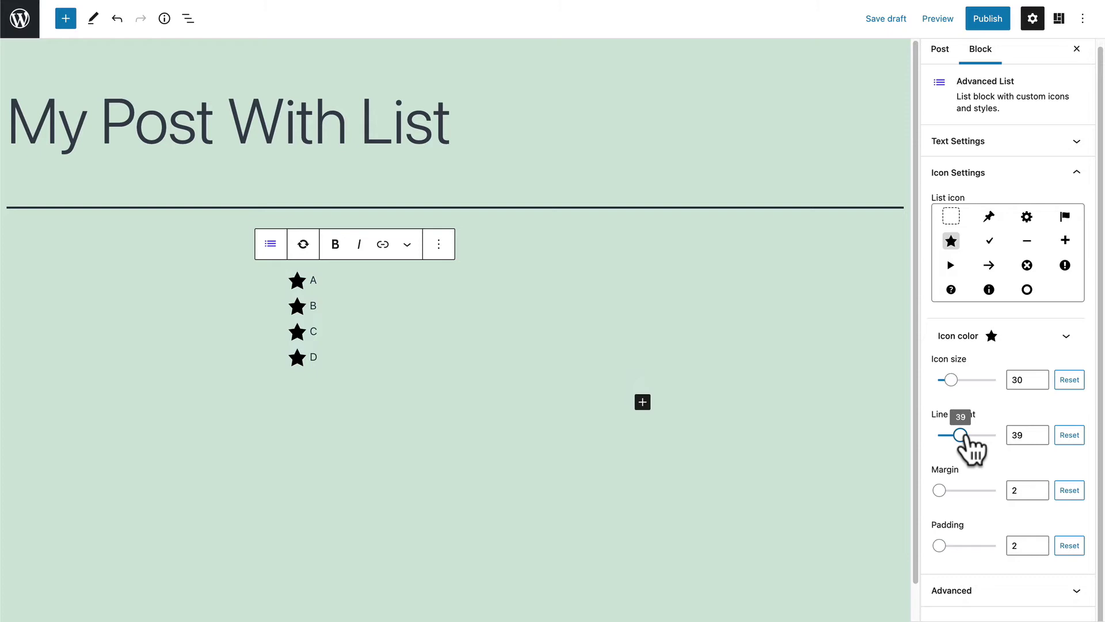
click(950, 490)
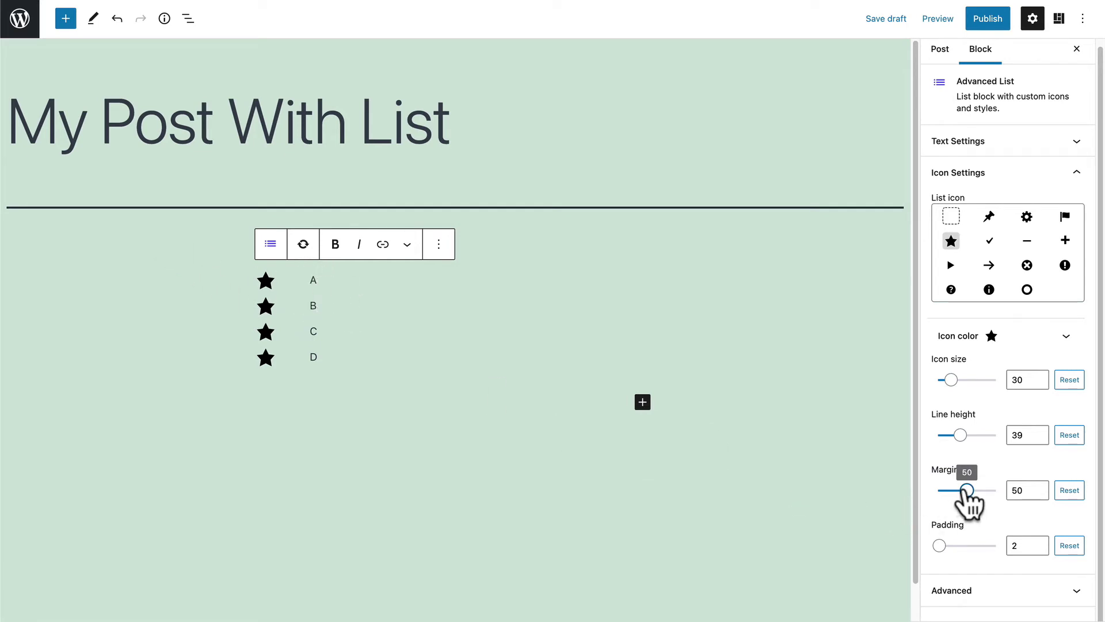
drag(967, 490, 946, 491)
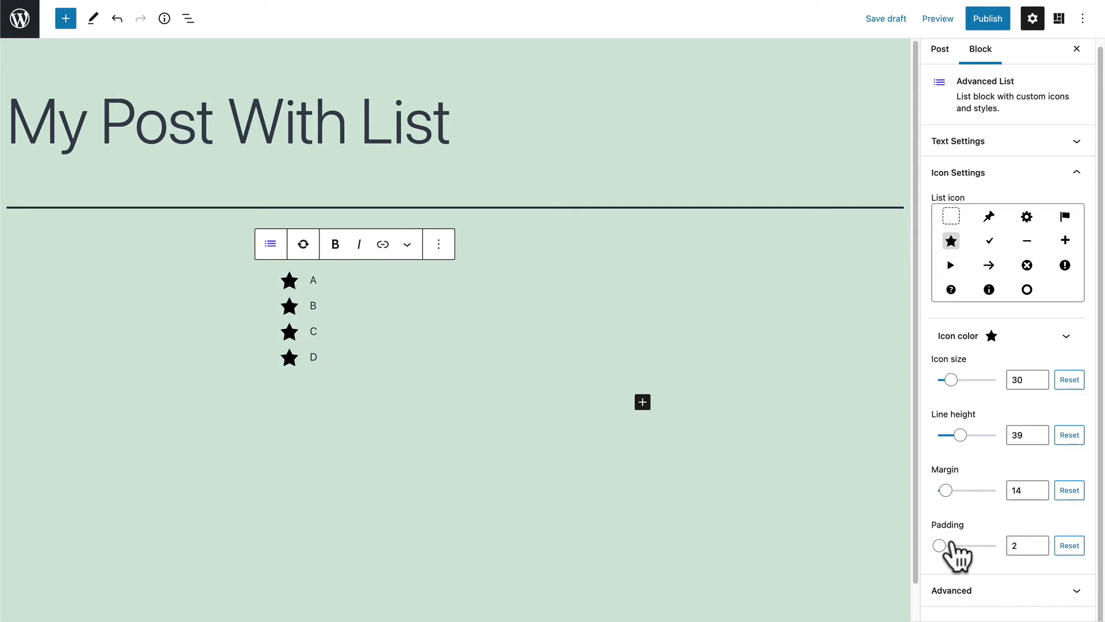
mouse_move(943, 546)
mouse_down()
mouse_move(960, 548)
mouse_move(943, 545)
mouse_up()
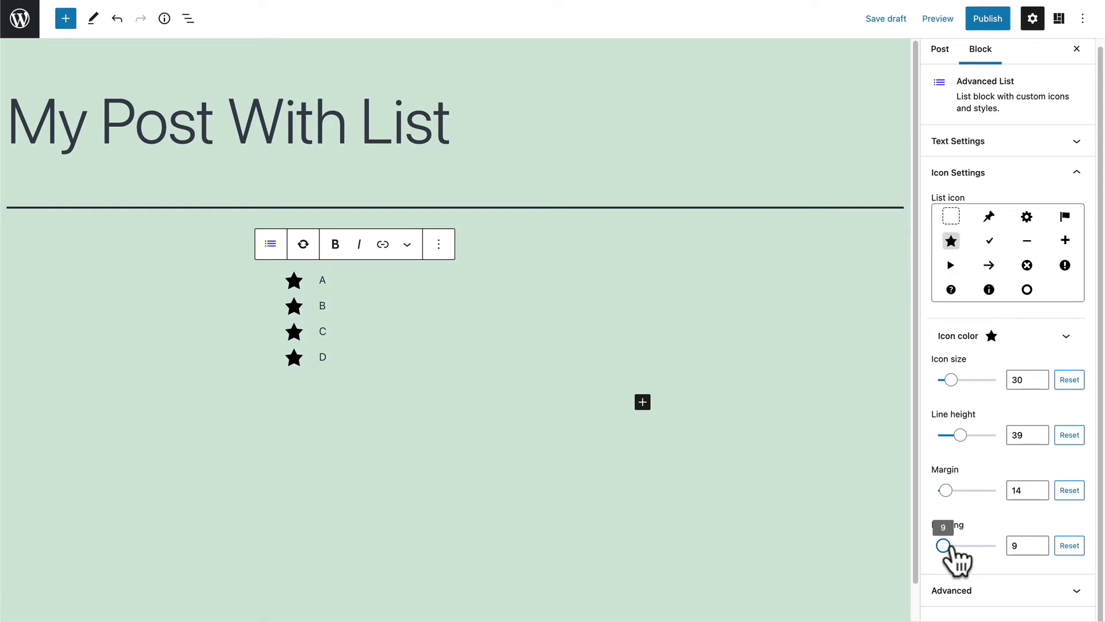
Step: Give the star icons the custom colour red #eb0d0d
click(1028, 352)
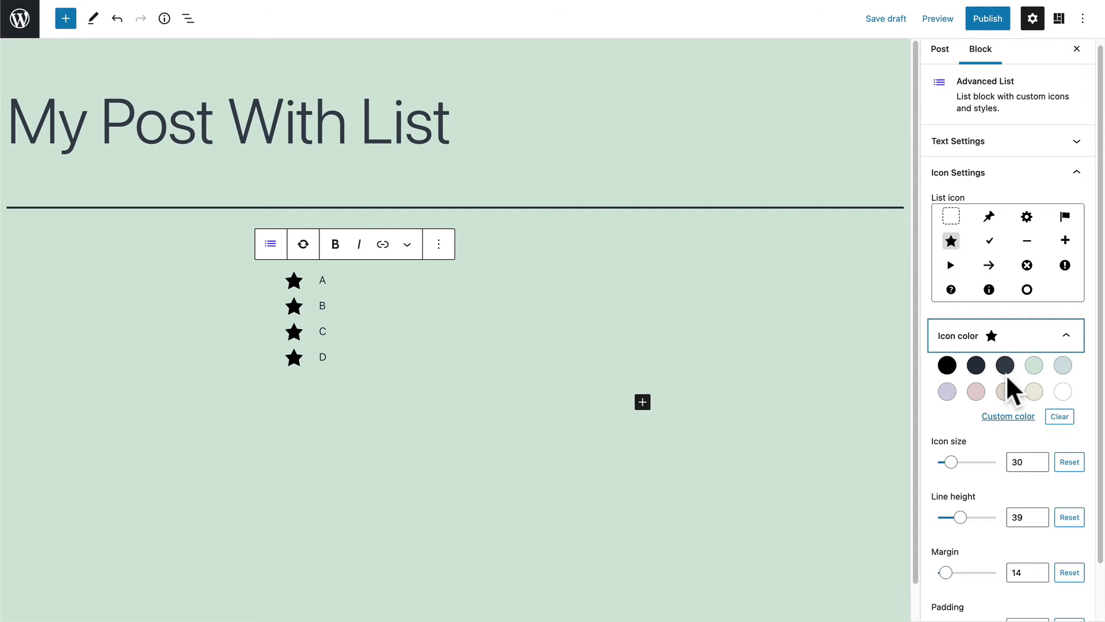
click(1005, 416)
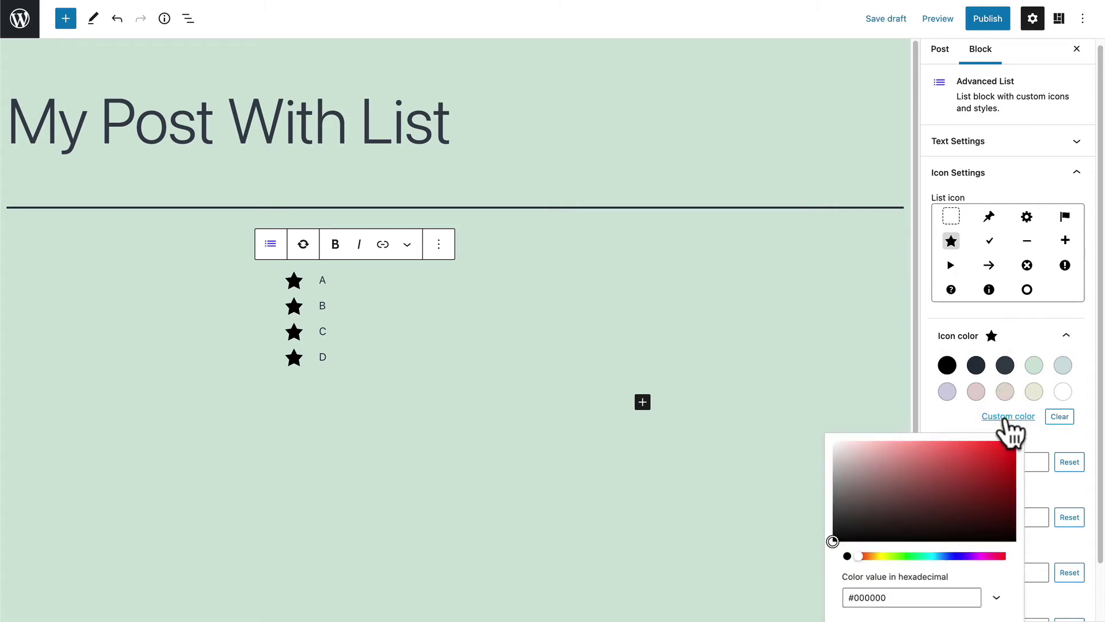
click(1006, 449)
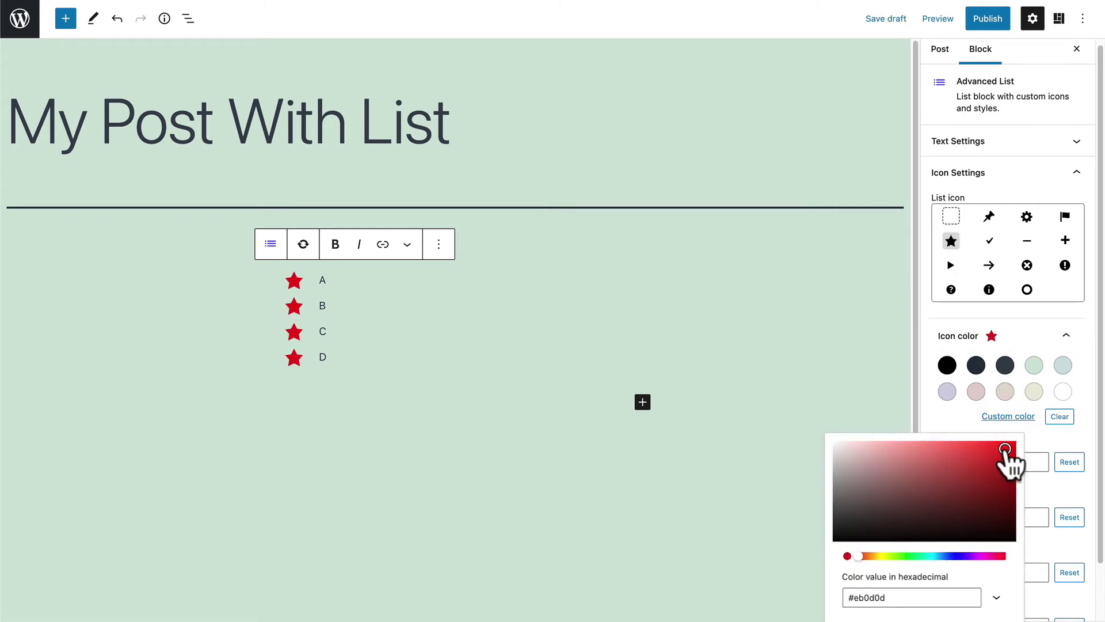
click(968, 409)
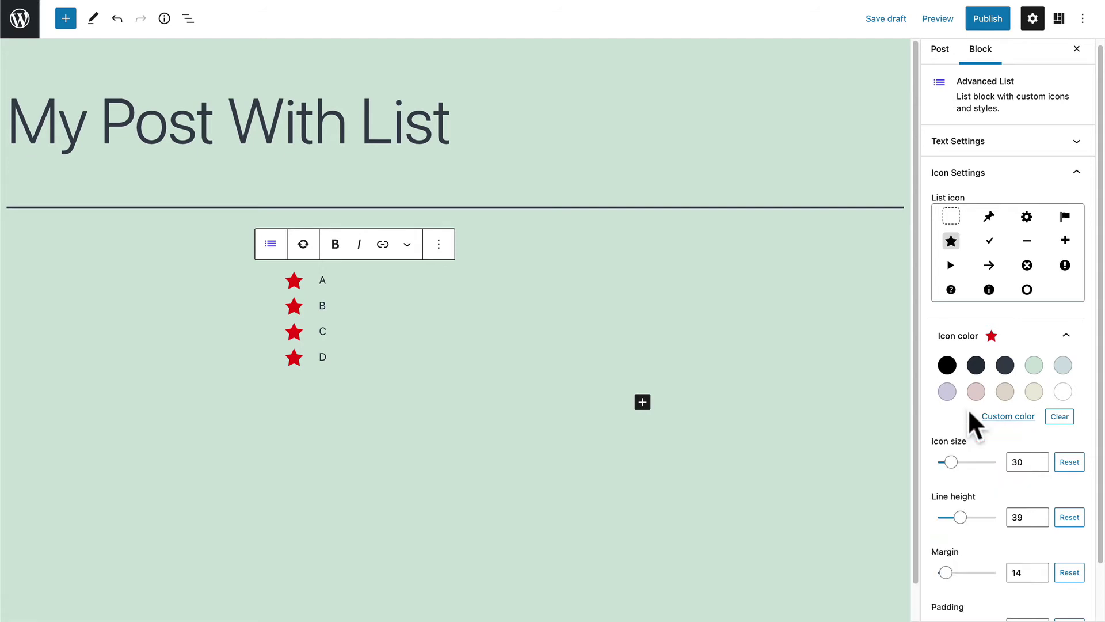
Step: Switch the bullets to question-mark icons after trying x-circle, exclamation, circle and info
click(1025, 268)
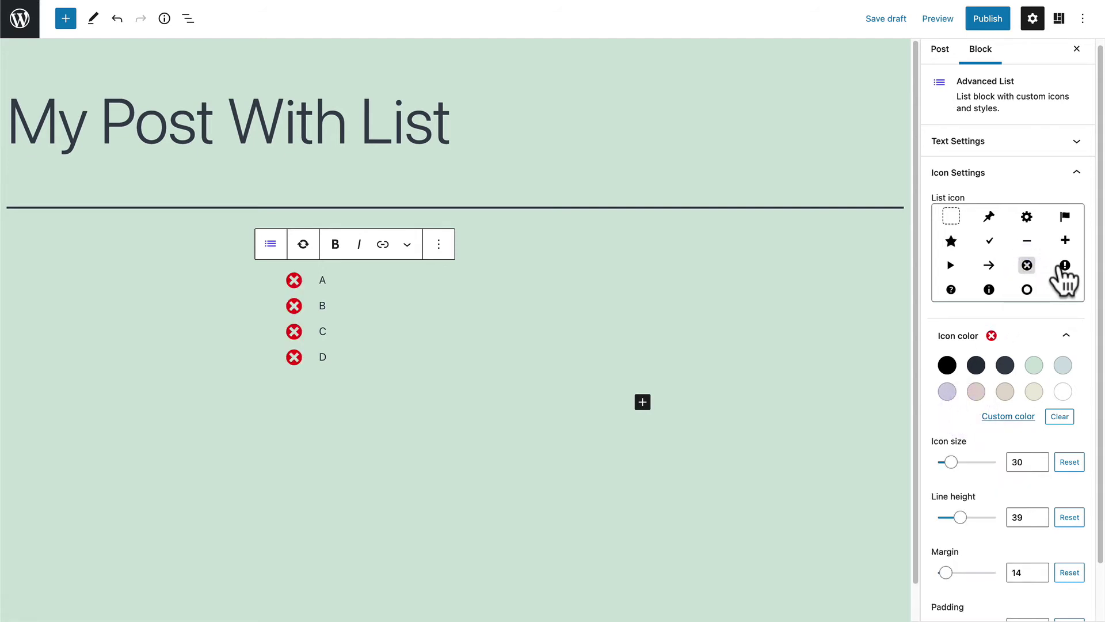
click(1064, 265)
click(1027, 289)
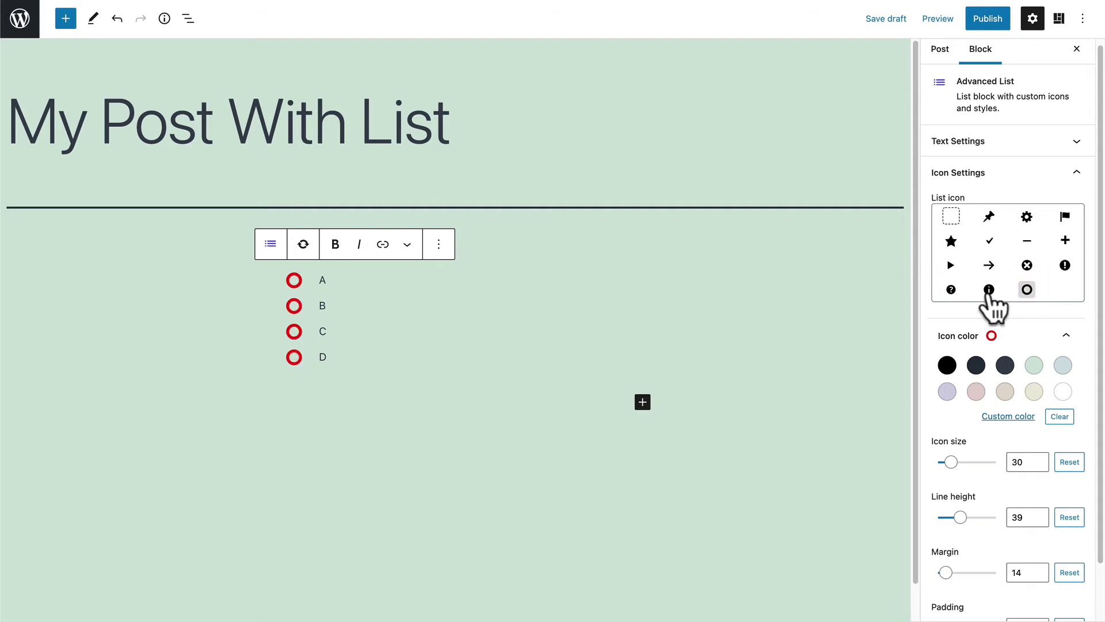
click(989, 290)
click(952, 290)
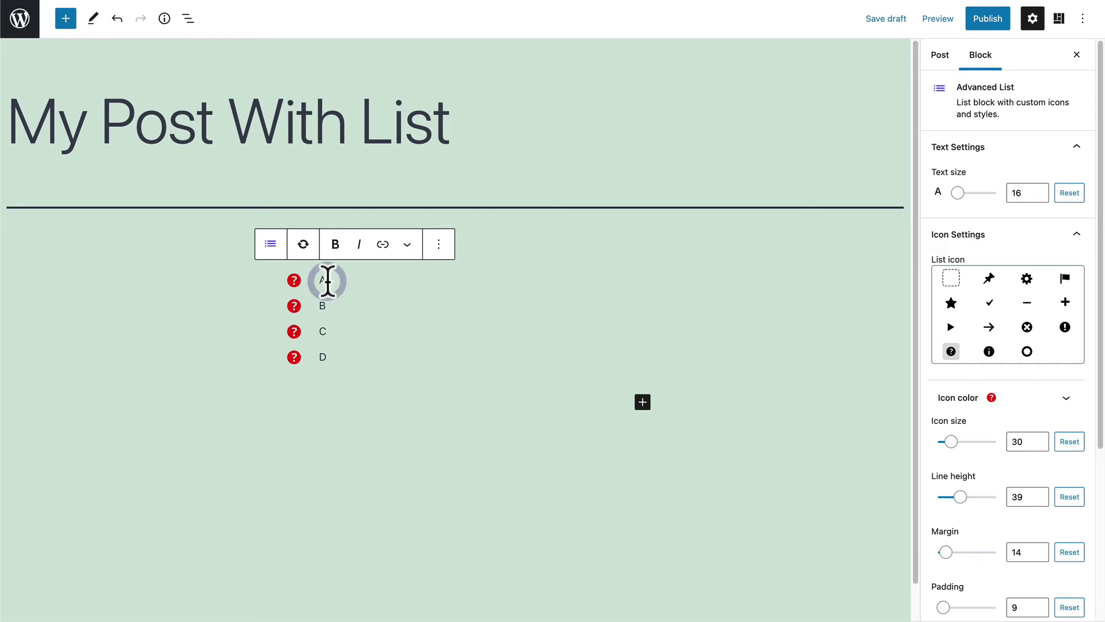
Step: Rename the list items to Apple, Banana, Carrot and Donut
text(pple)
click(327, 305)
text(anana)
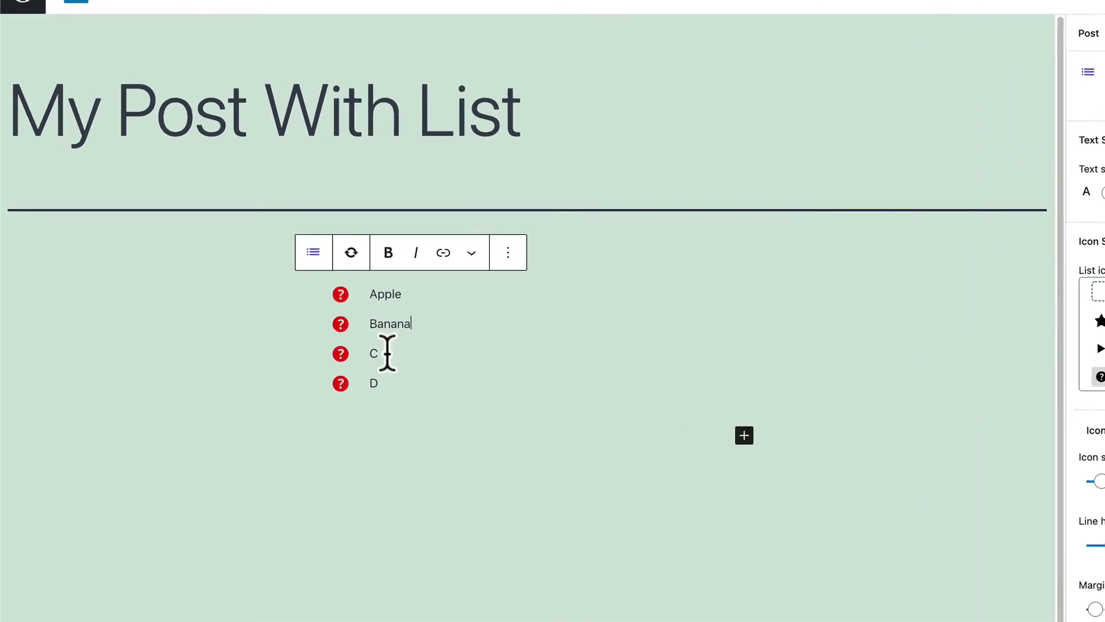
click(331, 332)
text(arrot)
click(604, 477)
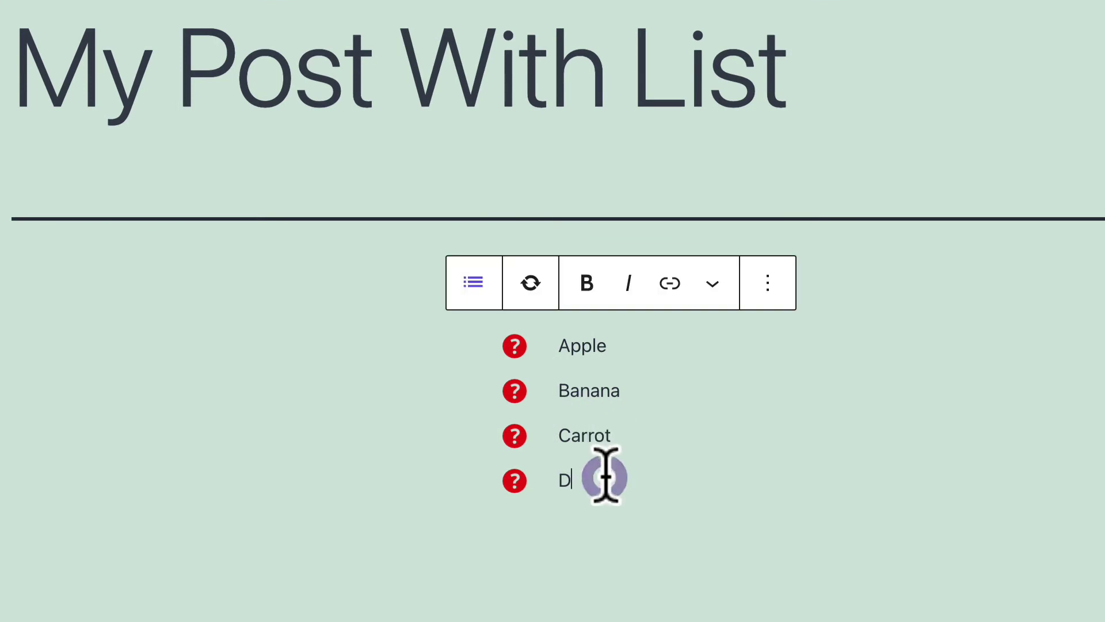
text(onut)
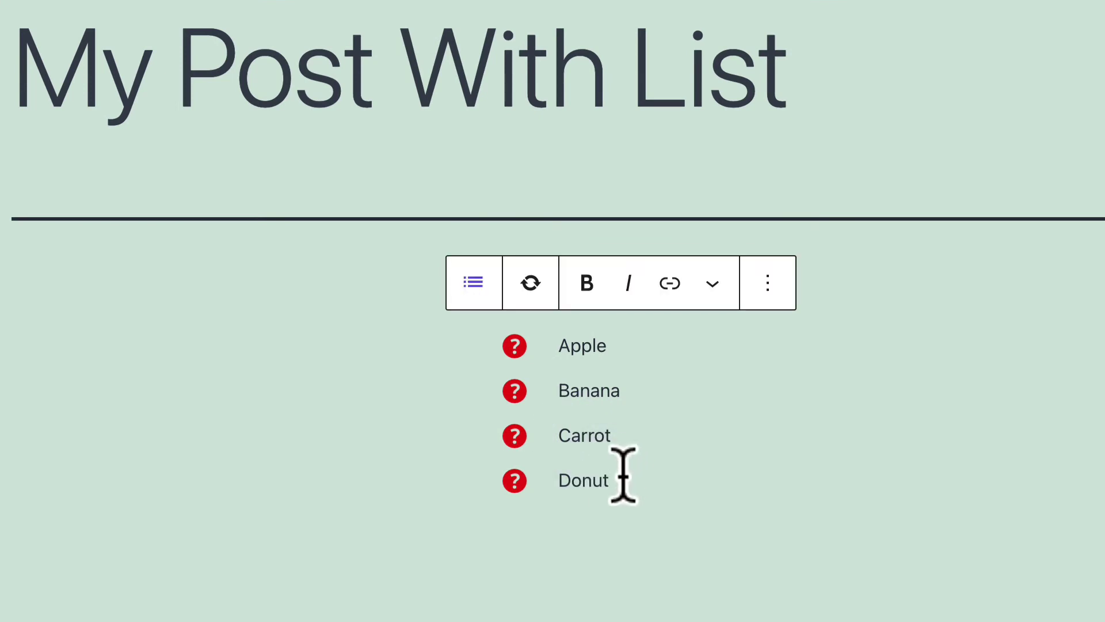
Step: Try bold and italic on Apple and Banana, then remove both to leave plain text
drag(613, 346, 535, 346)
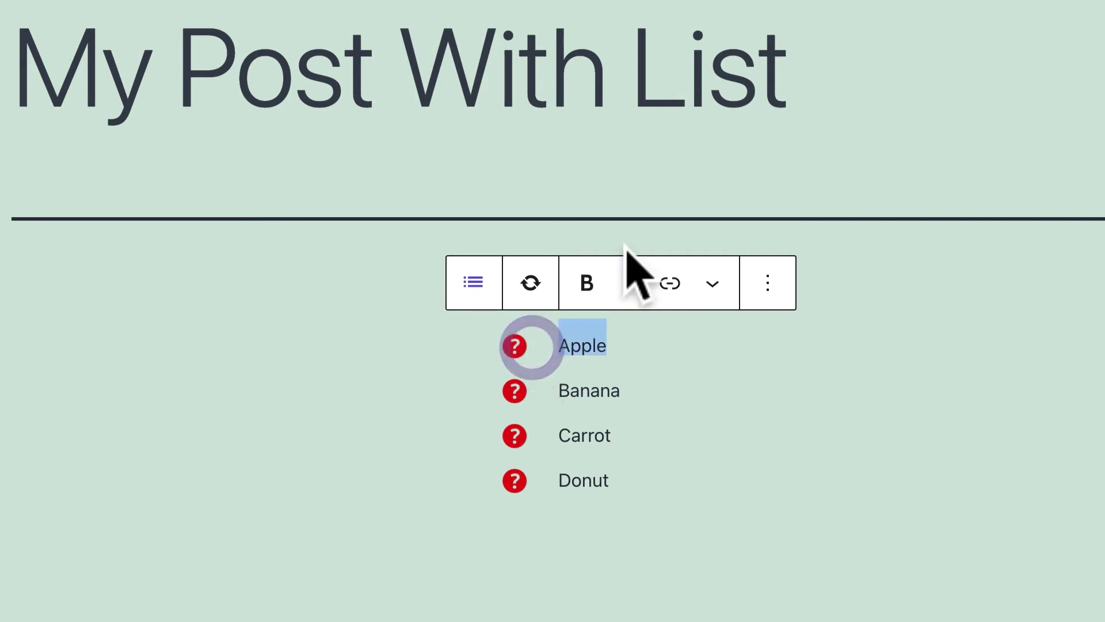
click(587, 281)
click(629, 282)
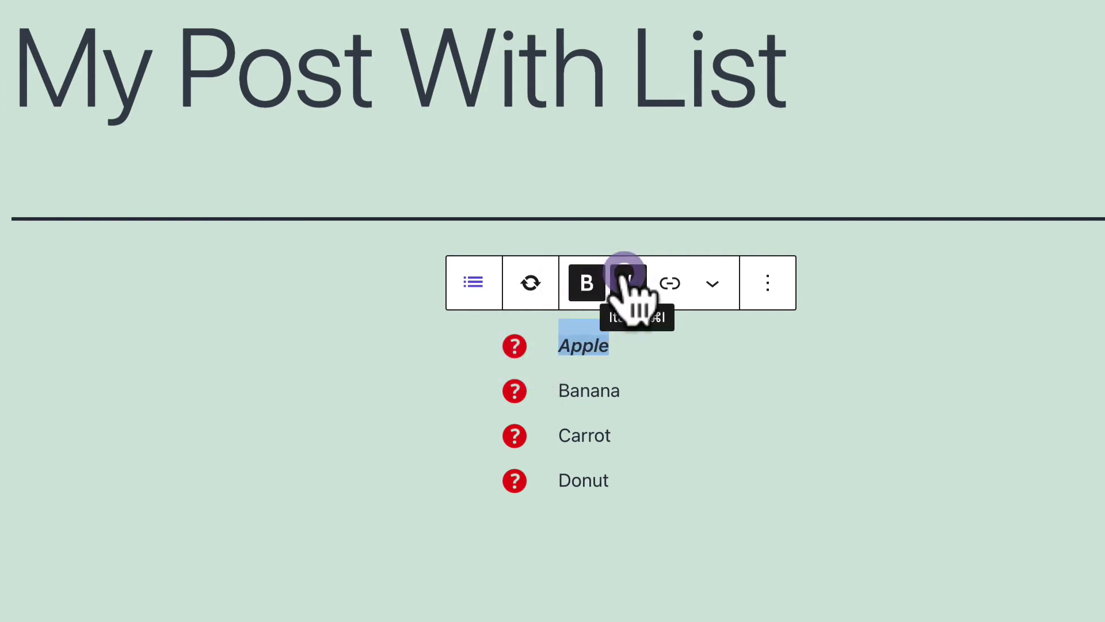
drag(633, 390, 532, 397)
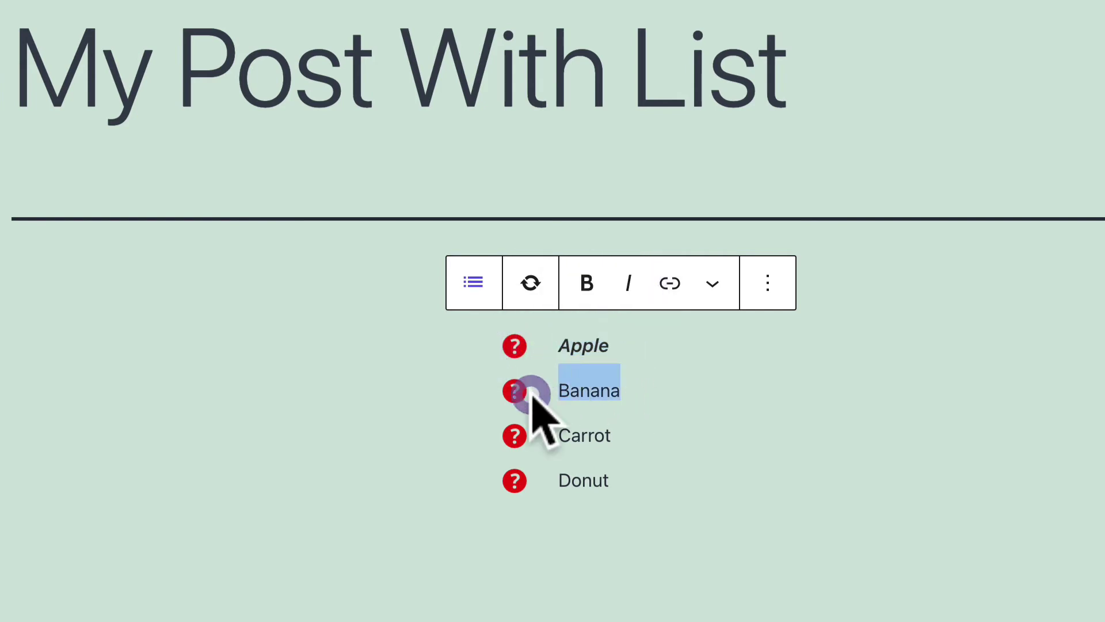
click(587, 283)
click(628, 282)
click(628, 282)
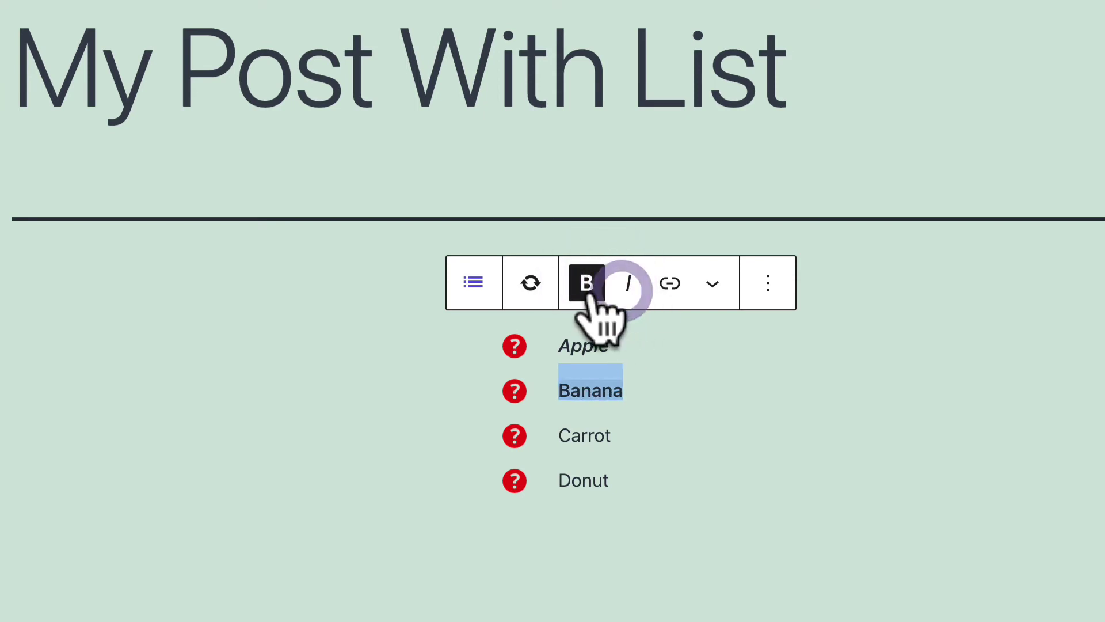
click(588, 282)
drag(612, 348, 557, 345)
click(587, 282)
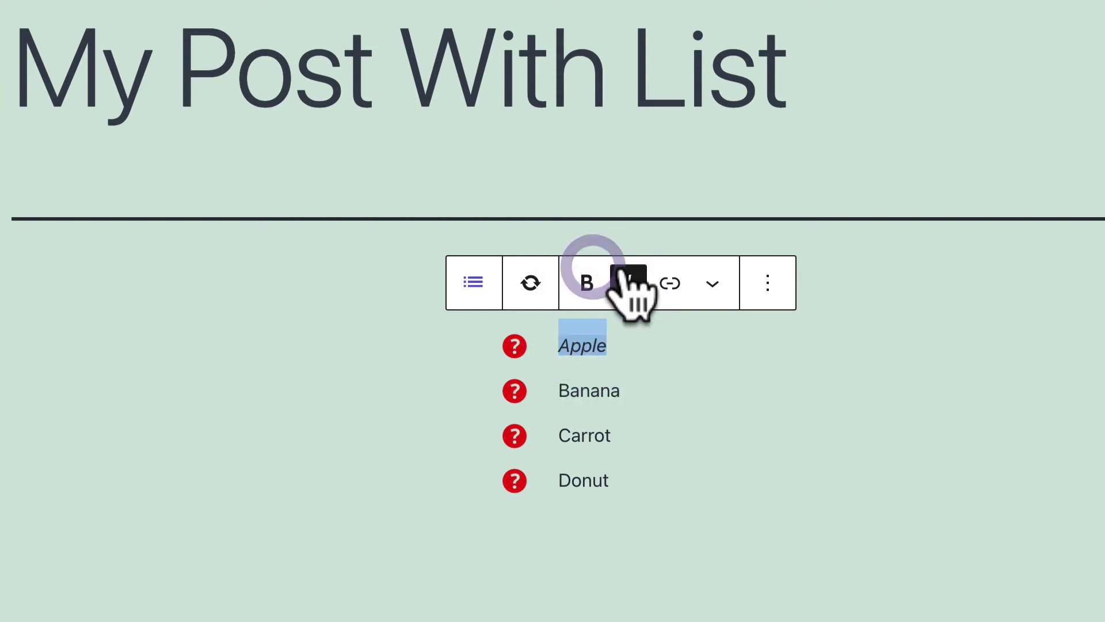
click(629, 282)
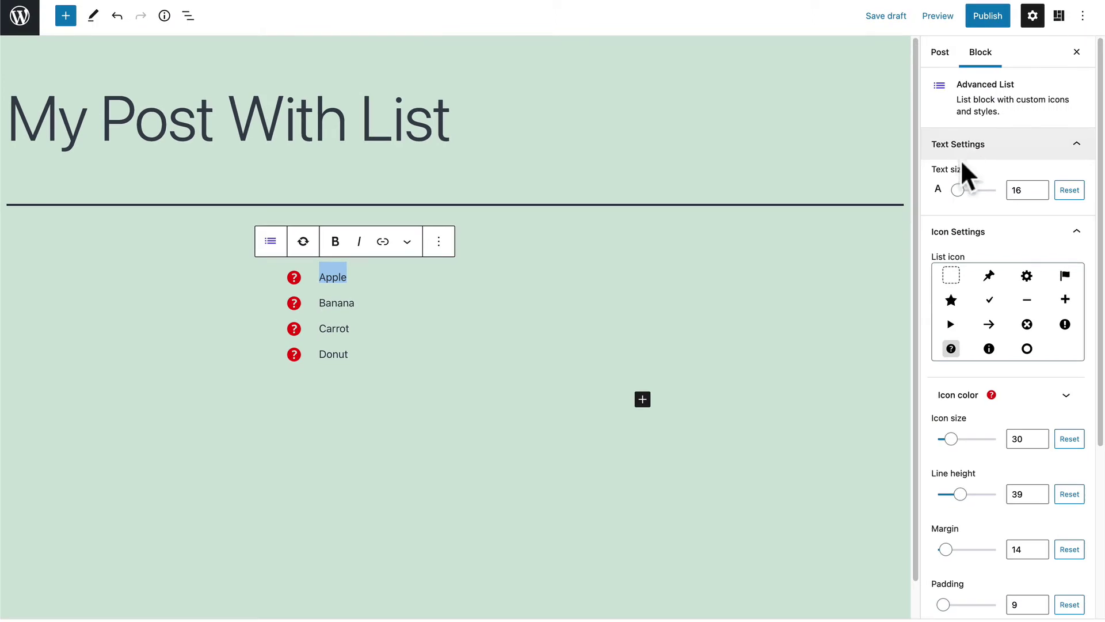
Step: Set the list text size to 41, publish the post and view it live
click(1028, 190)
drag(970, 190, 979, 191)
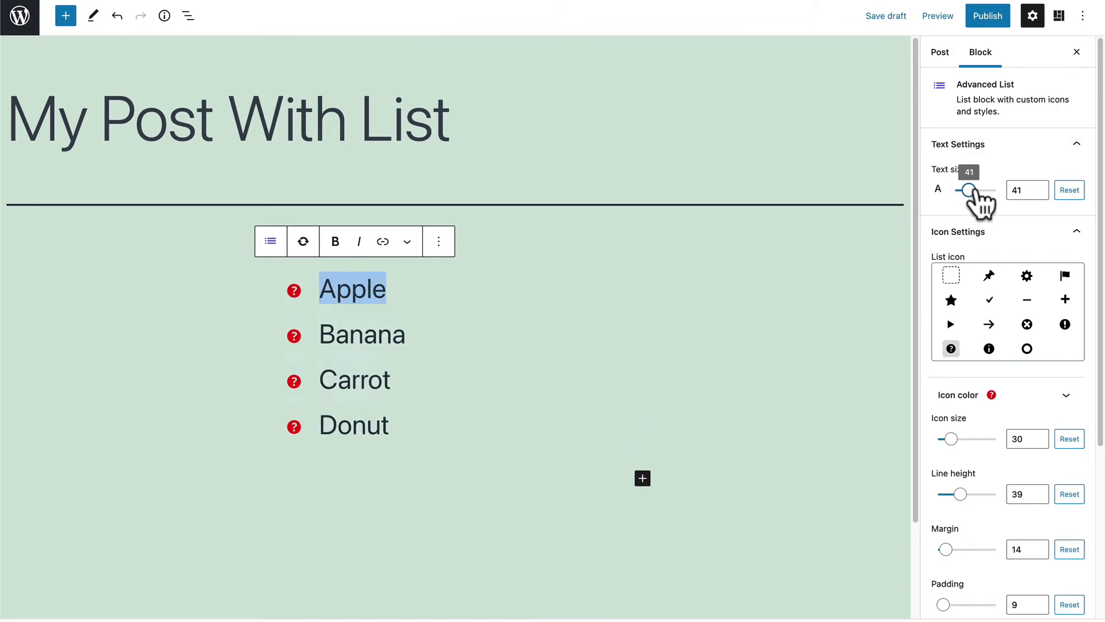
click(988, 17)
click(981, 17)
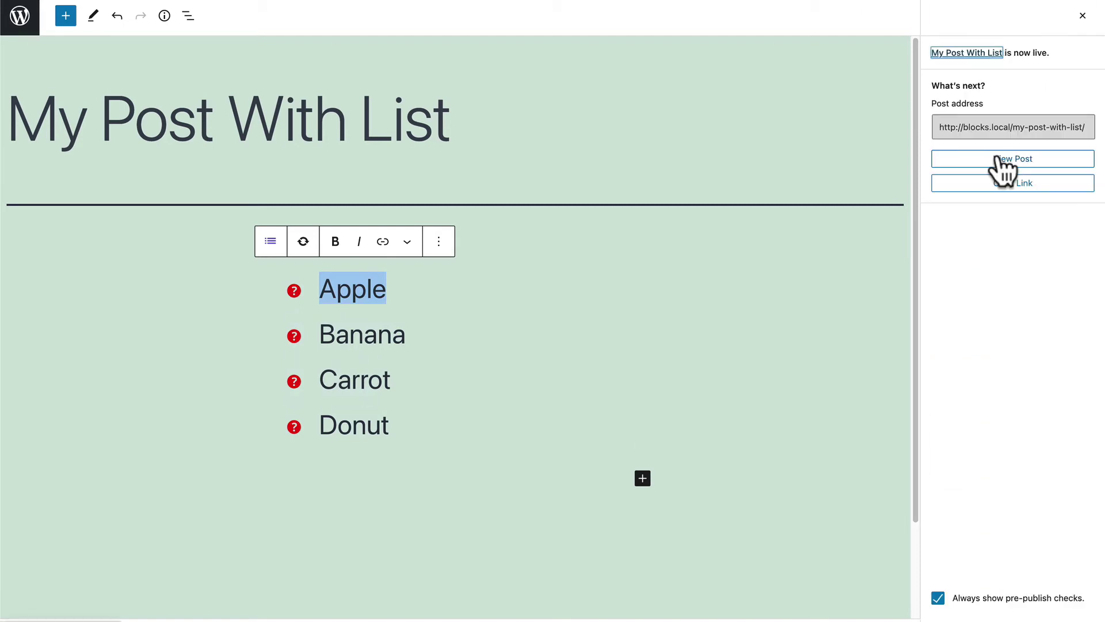
click(998, 159)
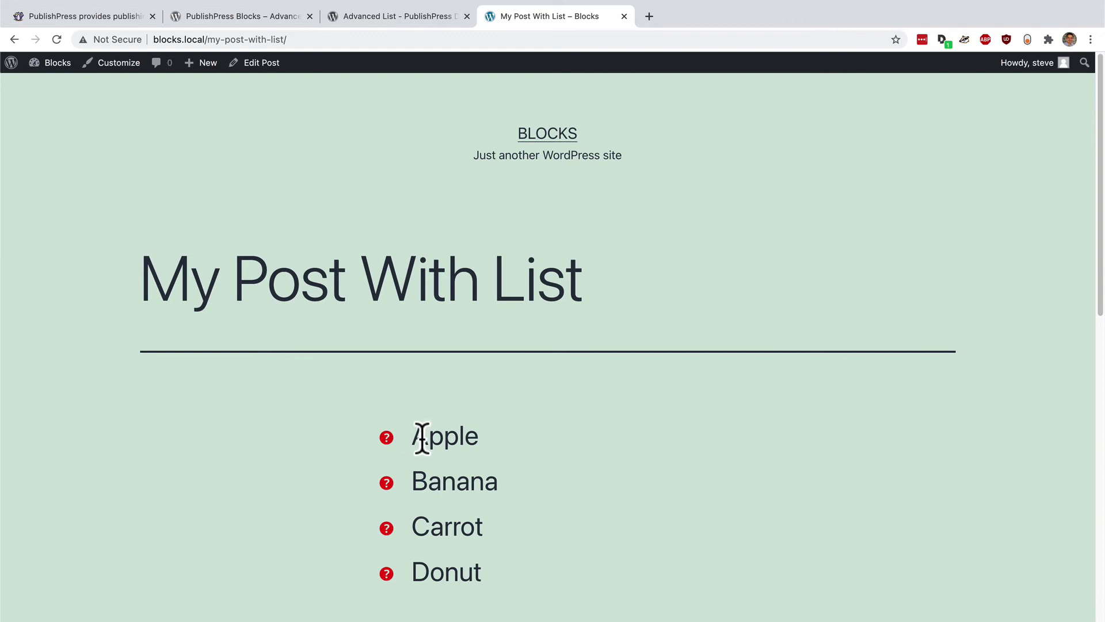
Step: Highlight 'Apple' in the live post's list, then open 'My Post With List' in the block editor
drag(419, 435, 485, 439)
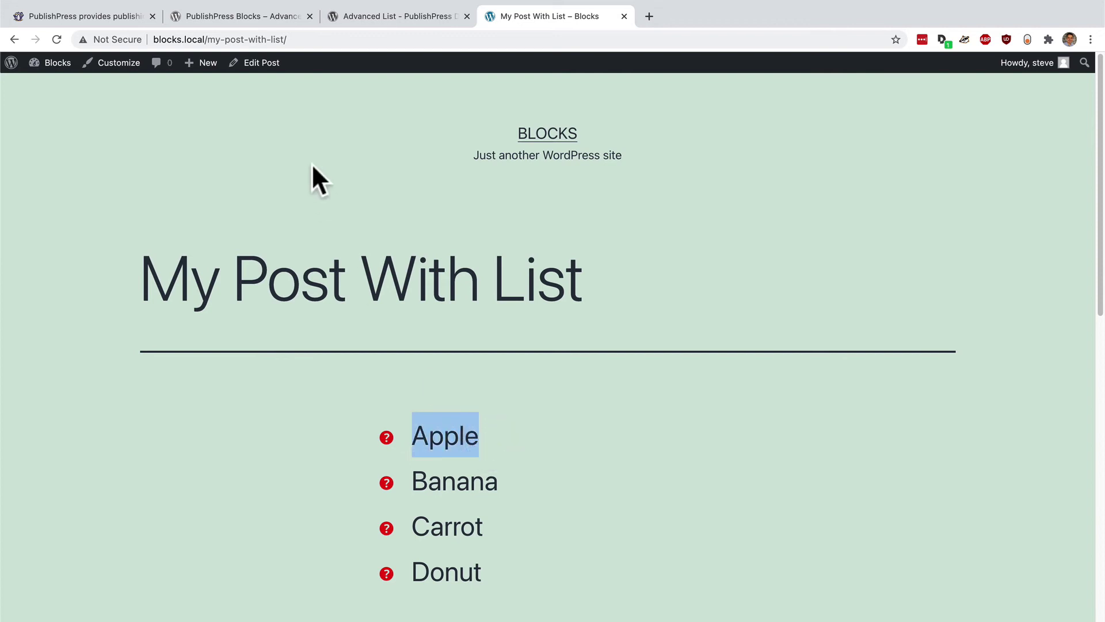
click(265, 69)
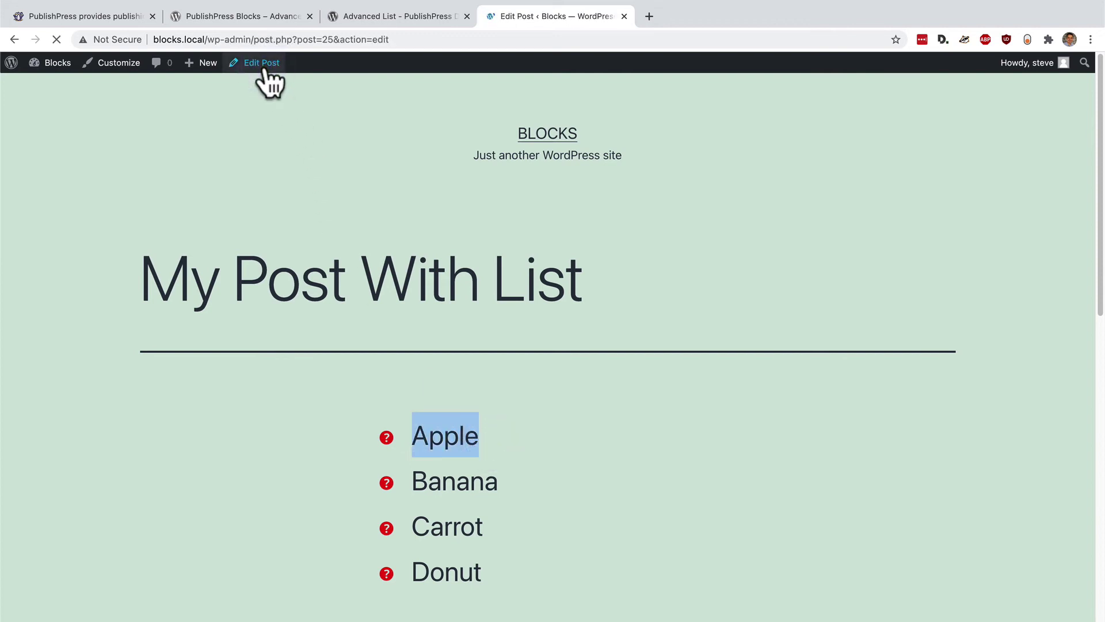
Step: Raise the Advanced List icon size from 30 to 41 and update the post
click(350, 345)
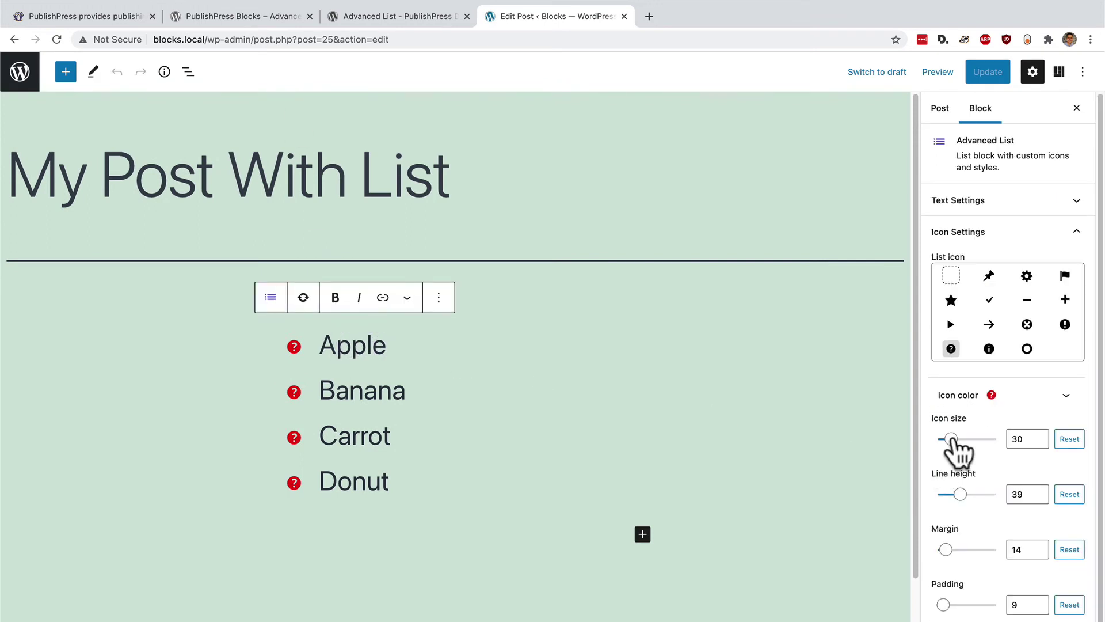
click(969, 200)
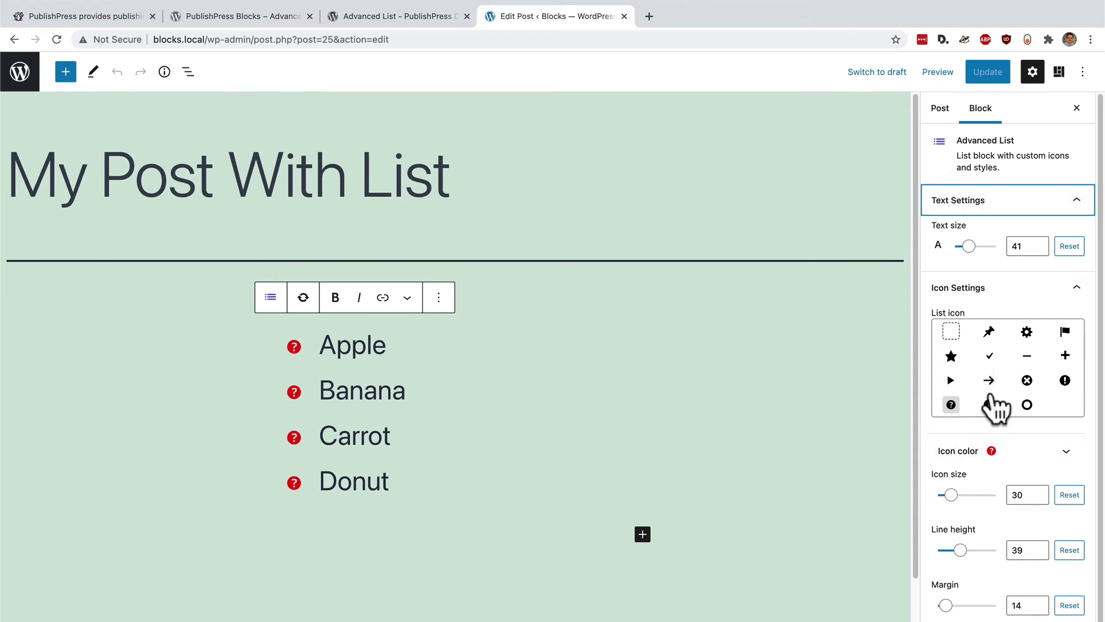
drag(951, 495, 969, 499)
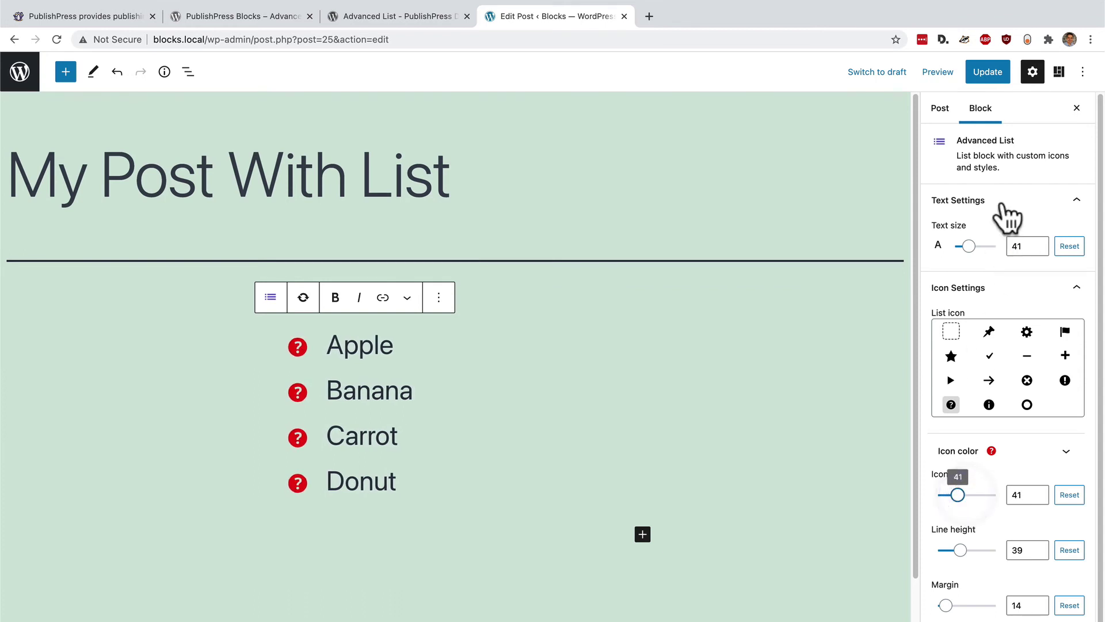
click(988, 75)
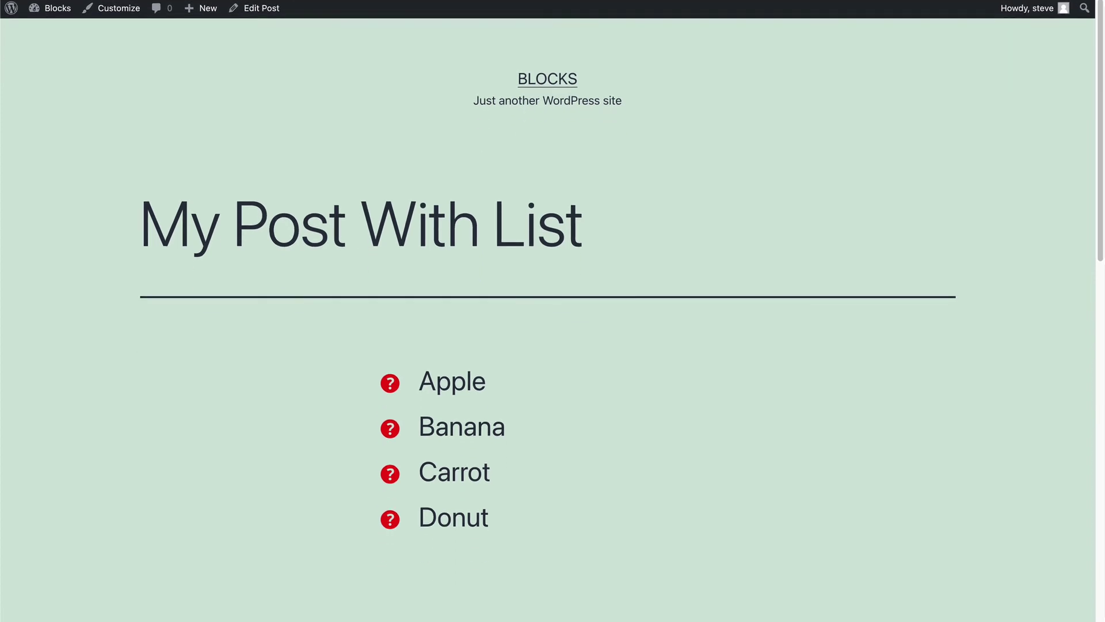
Step: Reopen the post and make the Advanced List bullets arrow icons in custom green #11ed0c
click(266, 12)
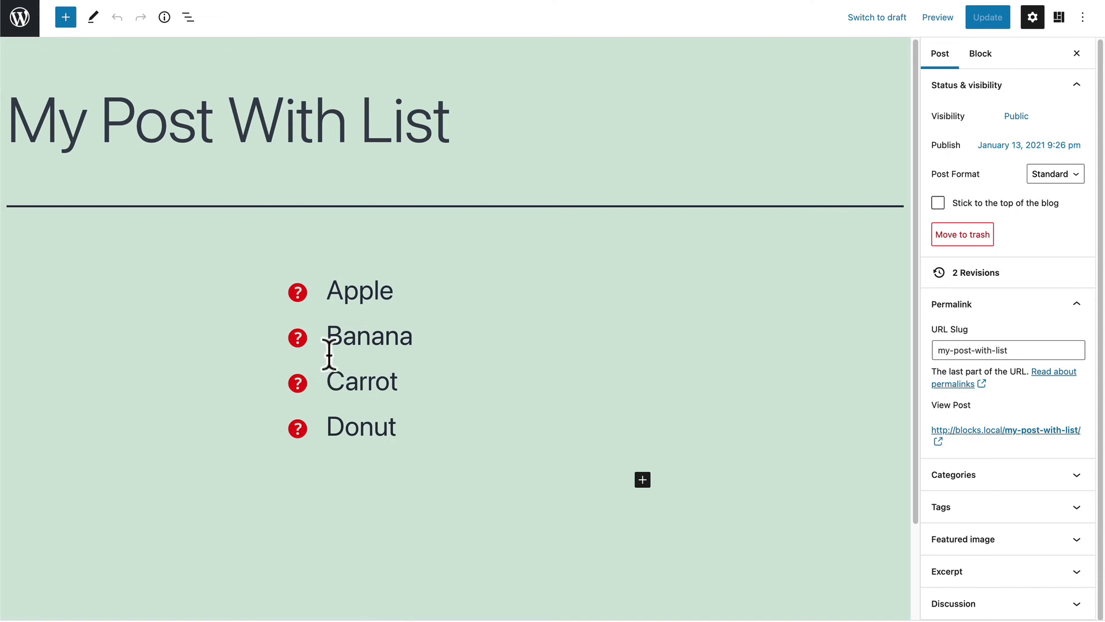
click(329, 353)
click(989, 270)
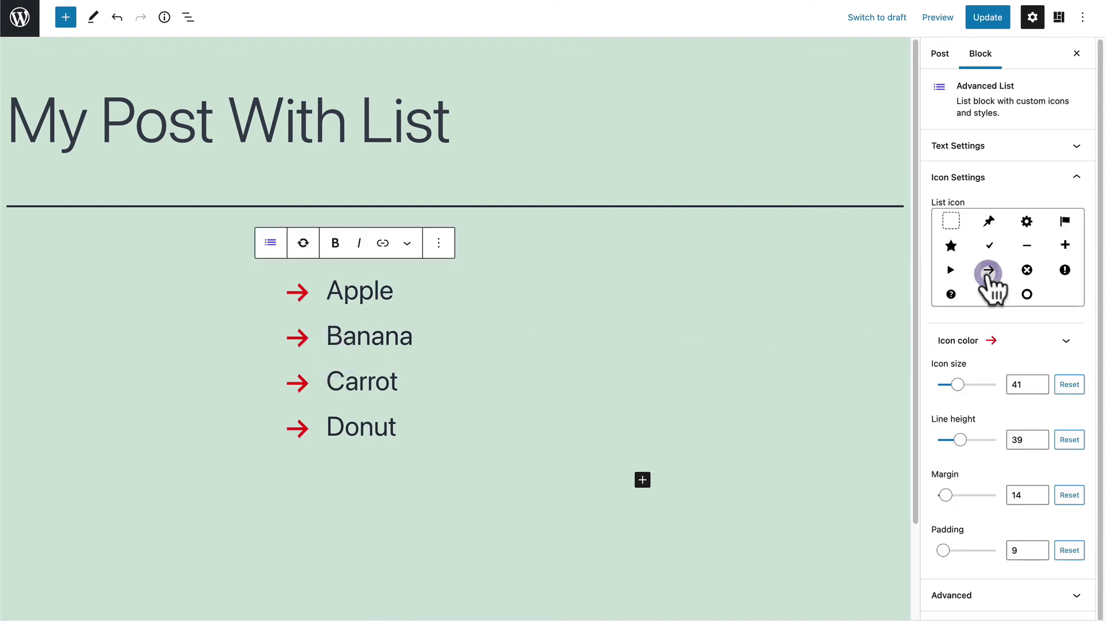
click(969, 343)
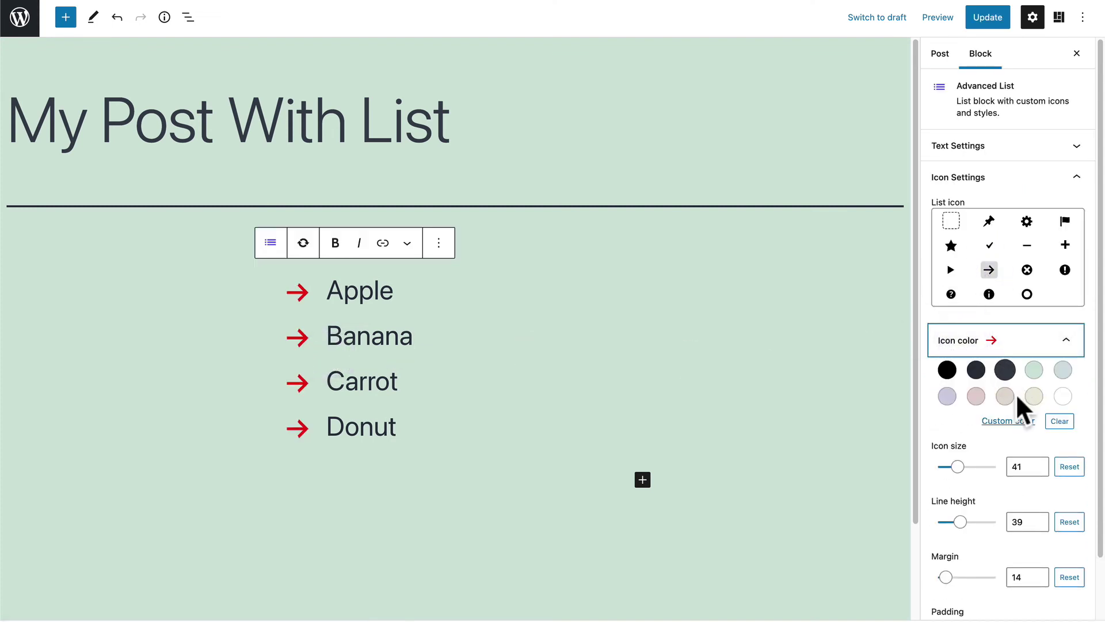
click(1008, 420)
click(907, 559)
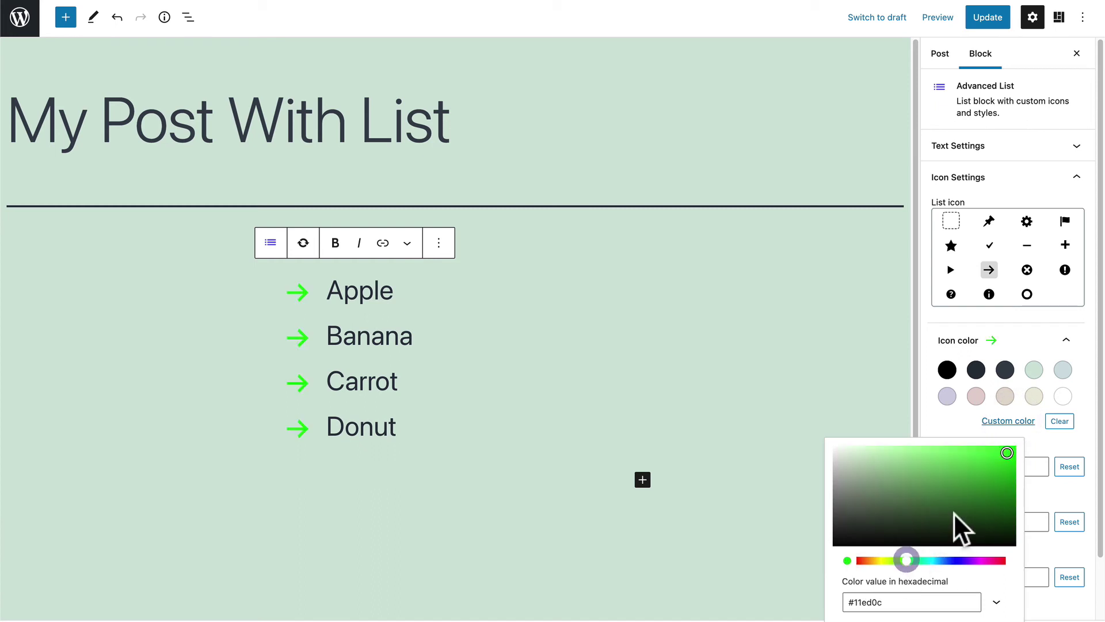
click(453, 456)
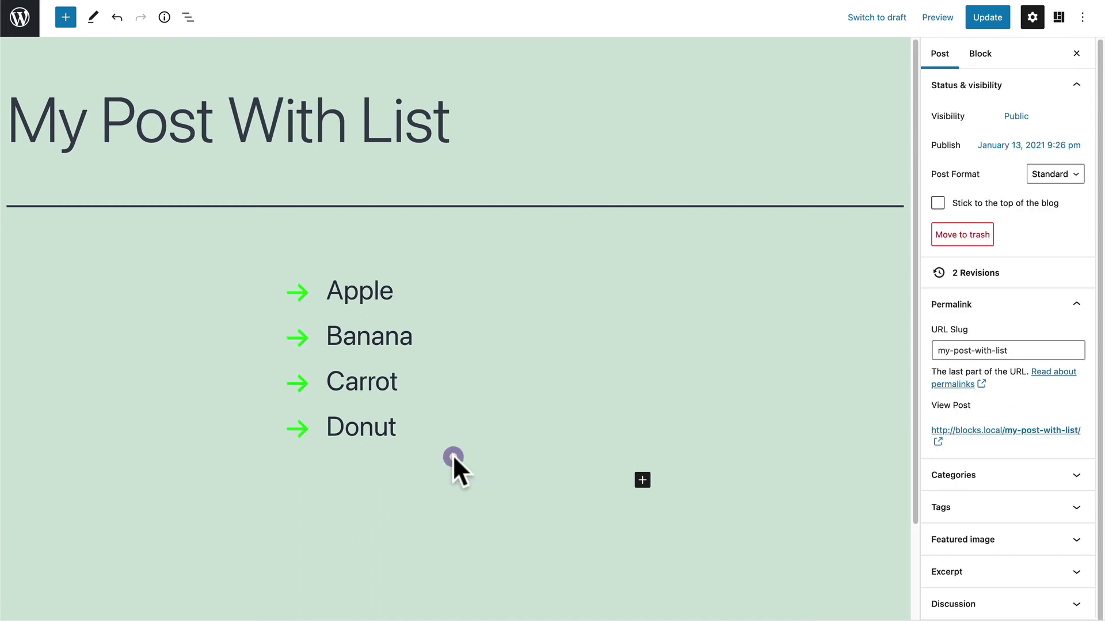
Step: Insert a plain List block below Donut with items A, B, C, D, update and view the post
click(643, 480)
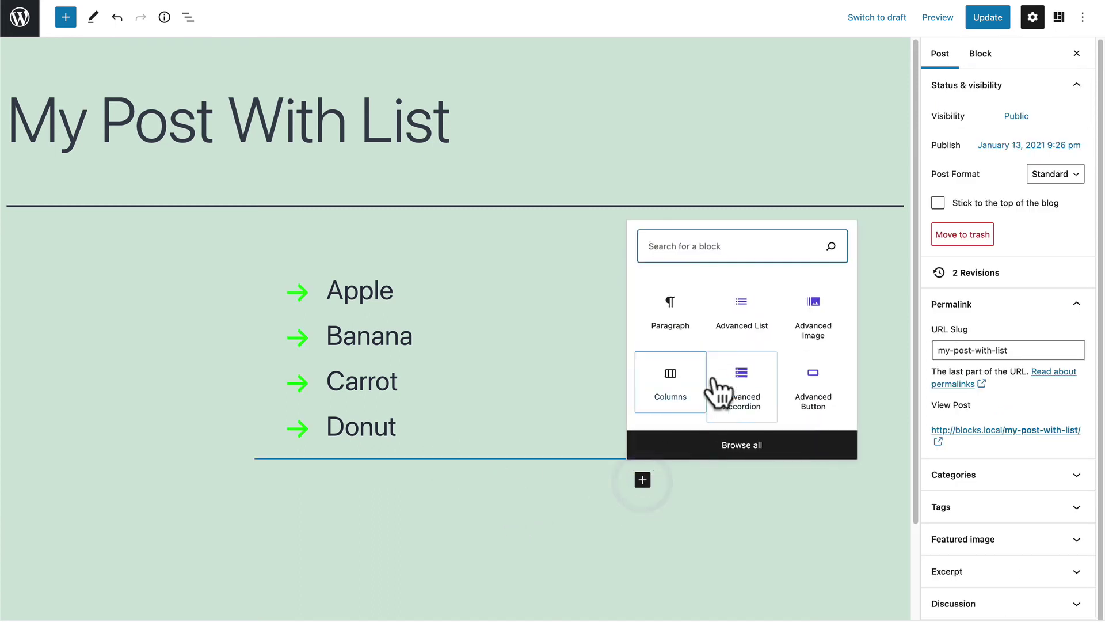
text(list)
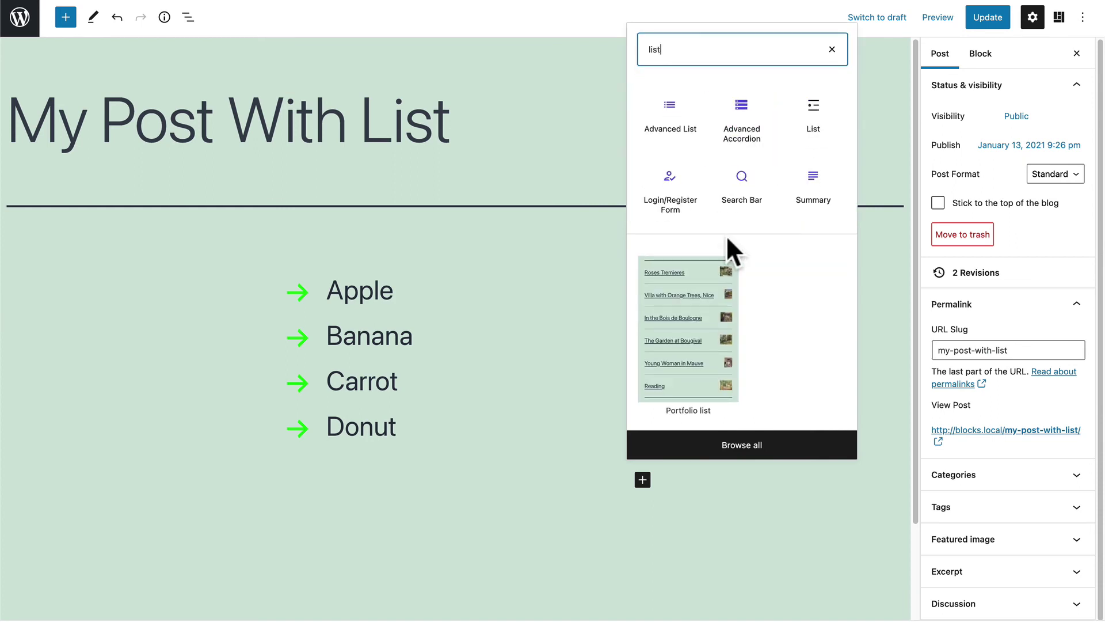
click(817, 117)
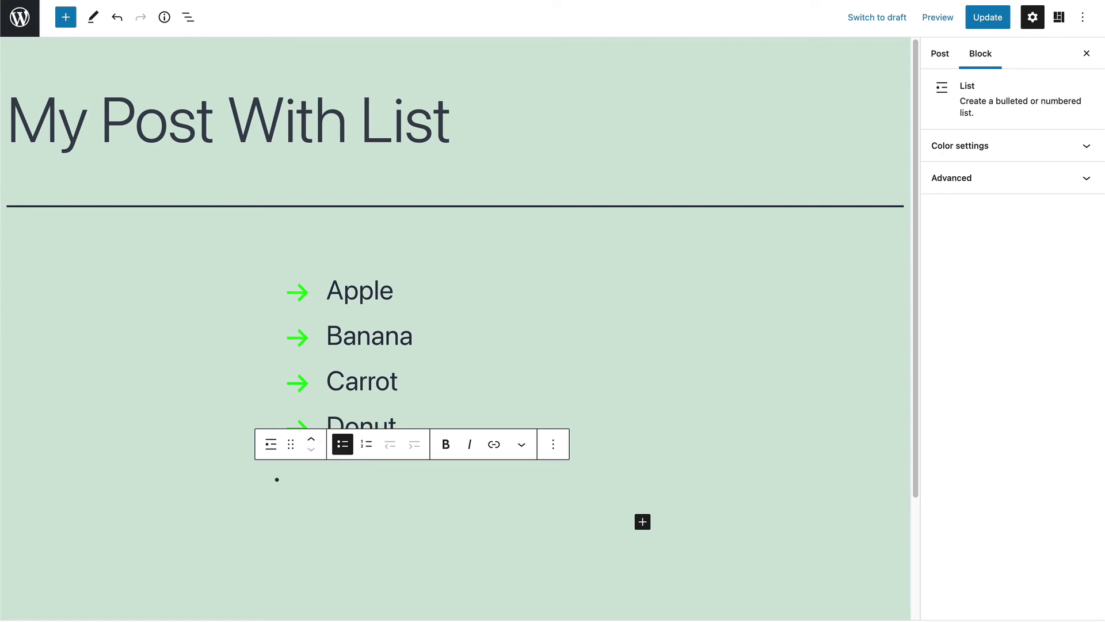
text(A)
key(Return)
text(B)
key(Return)
text(C)
key(Return)
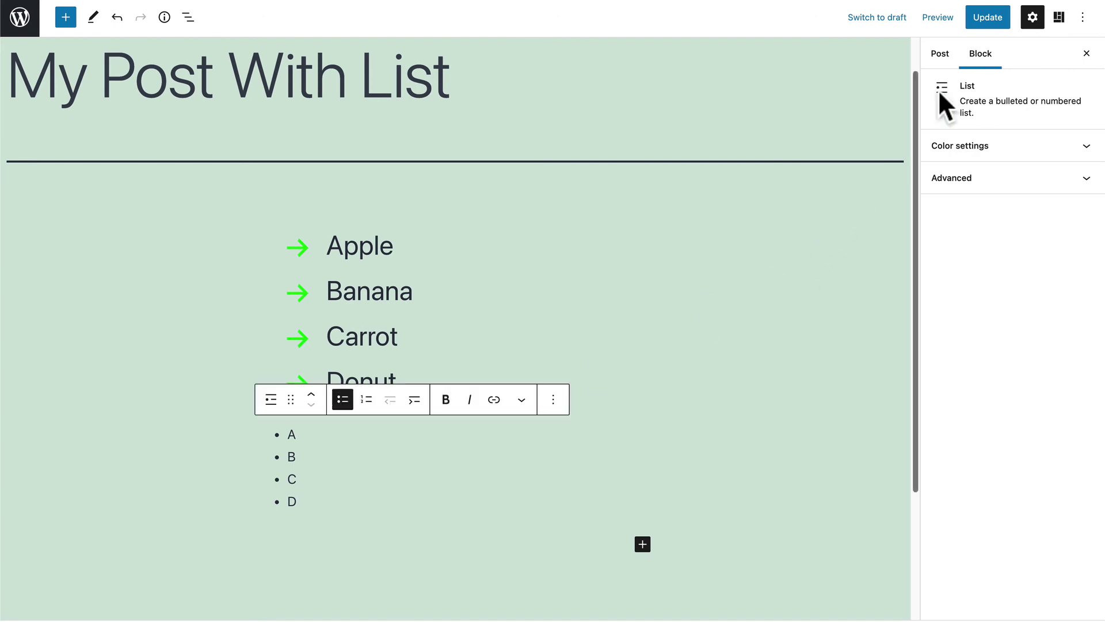
click(987, 21)
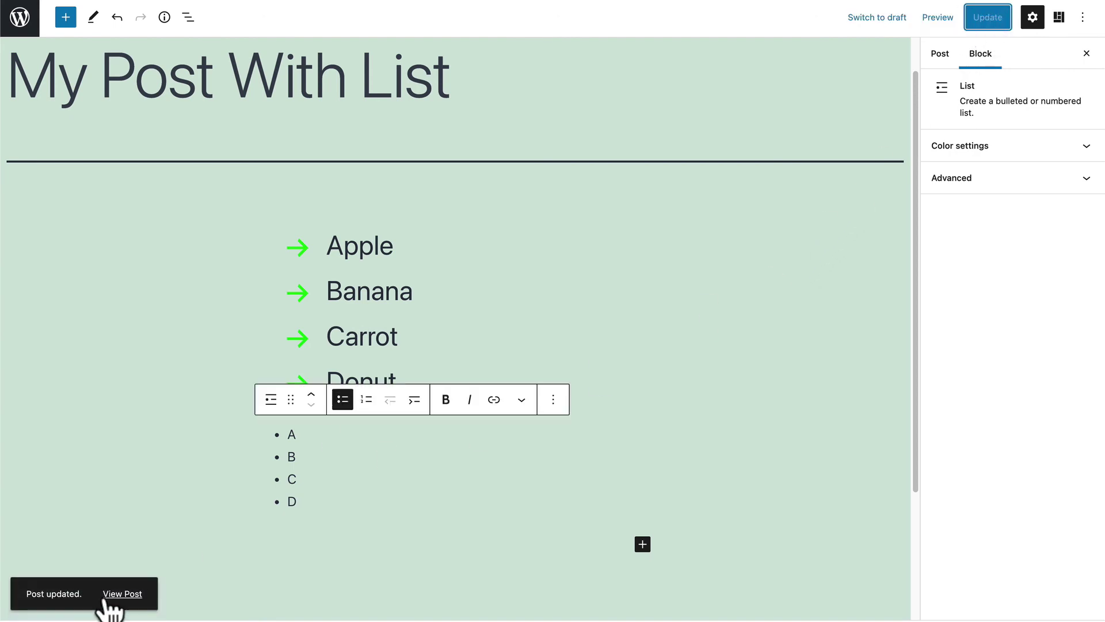
click(119, 596)
Step: Check the green-arrow and A–D lists on the live post, then return to the Advanced List demo page
scroll(156, 438, down, 2)
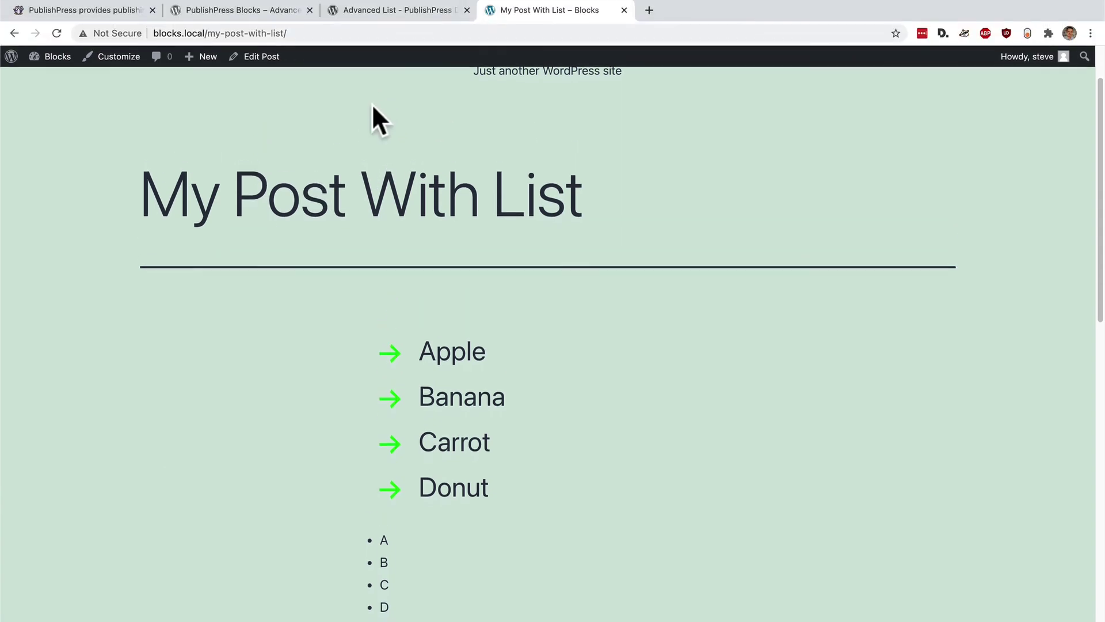
click(377, 17)
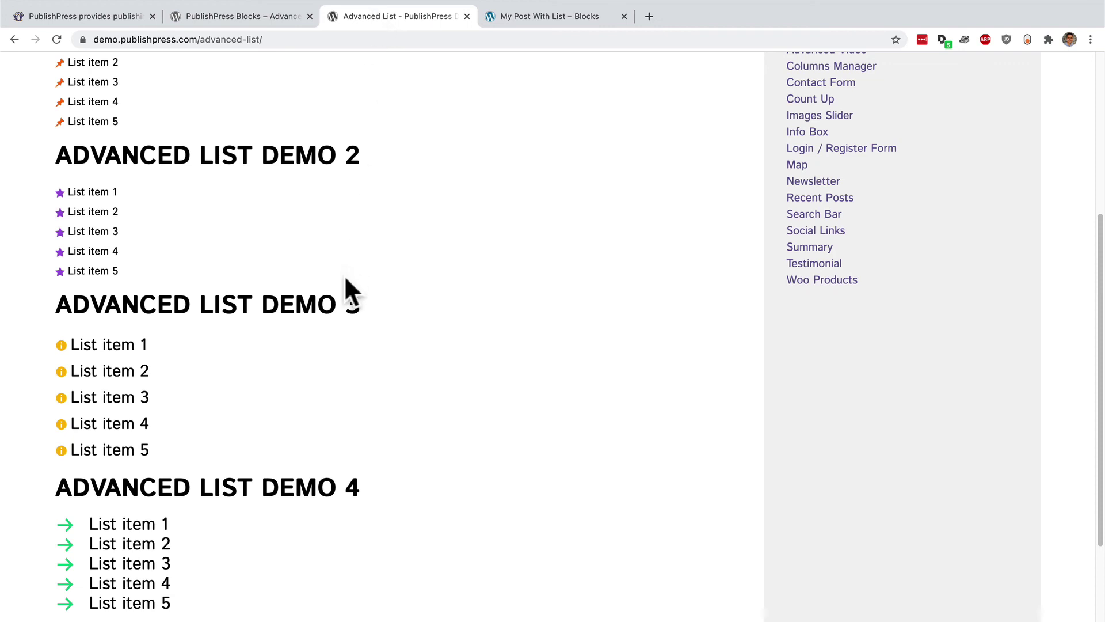
scroll(345, 274, up, 3)
scroll(344, 275, up, 1)
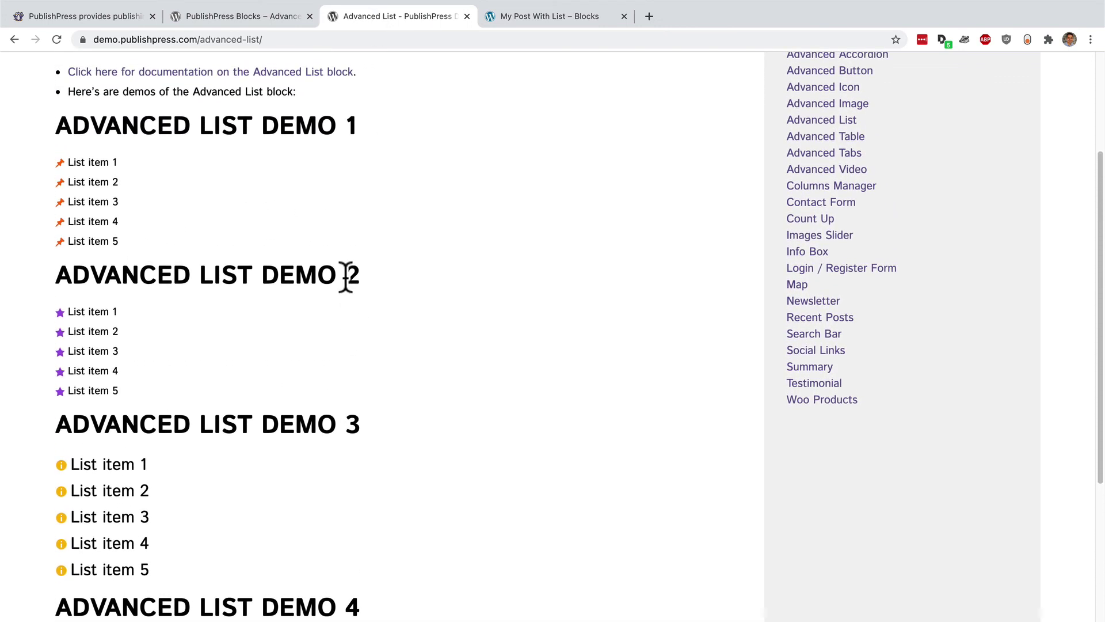
scroll(345, 278, down, 3)
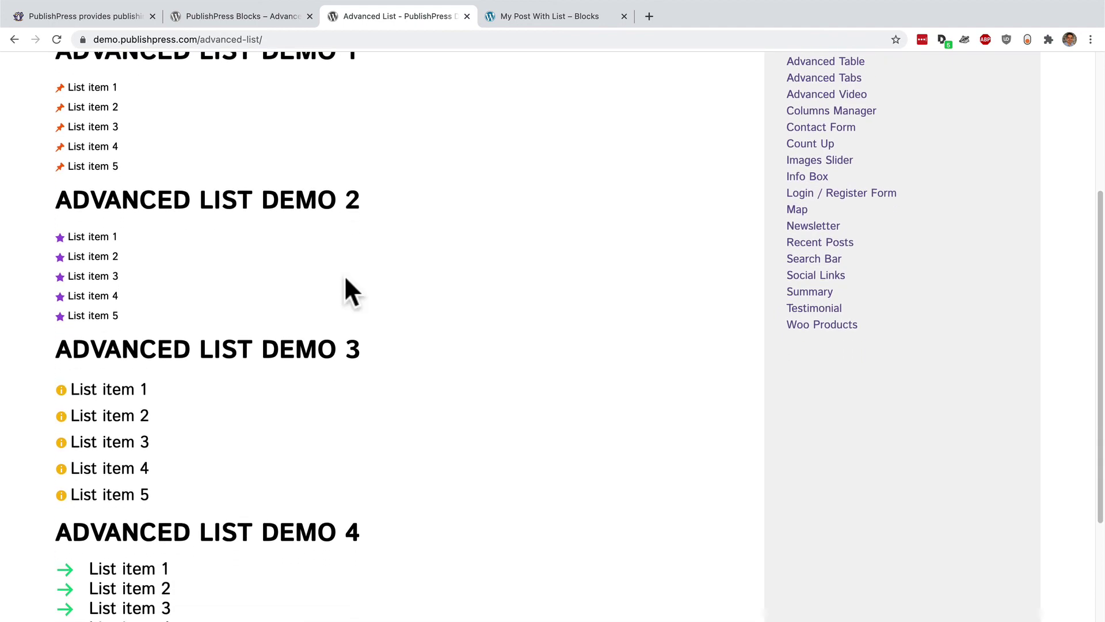
scroll(345, 275, up, 7)
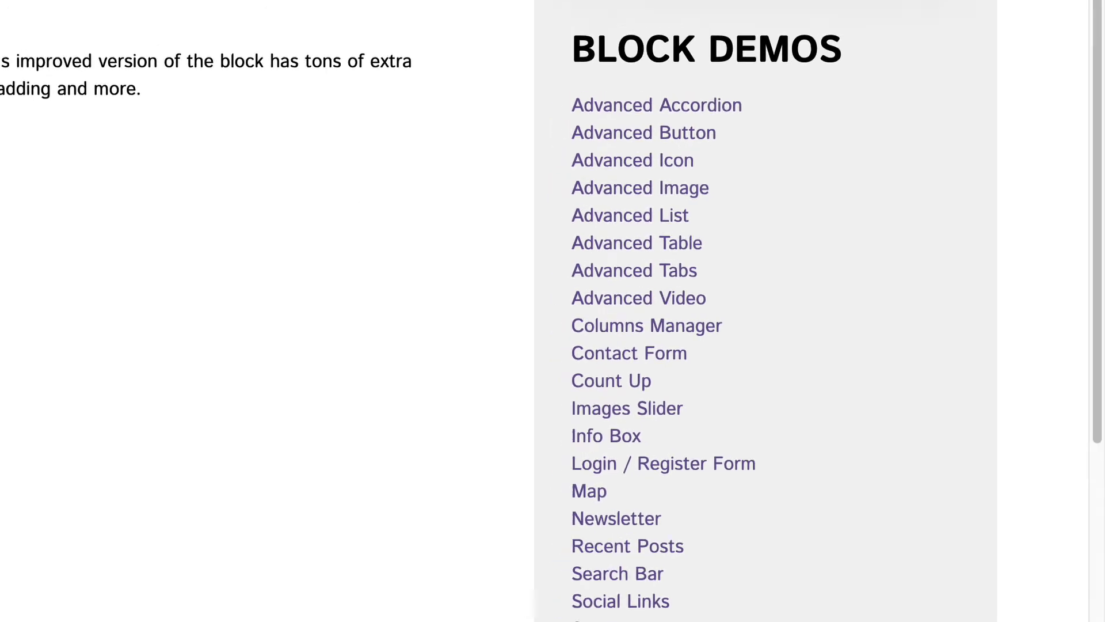
Step: Switch to the PublishPress Blocks page in the WordPress.org plugin directory
click(267, 18)
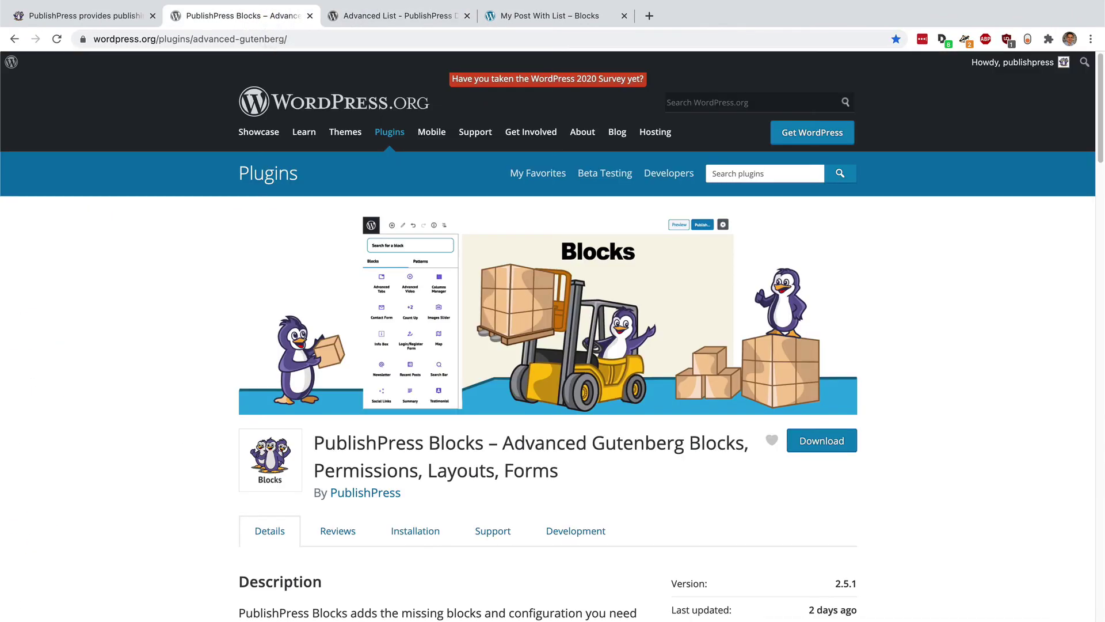